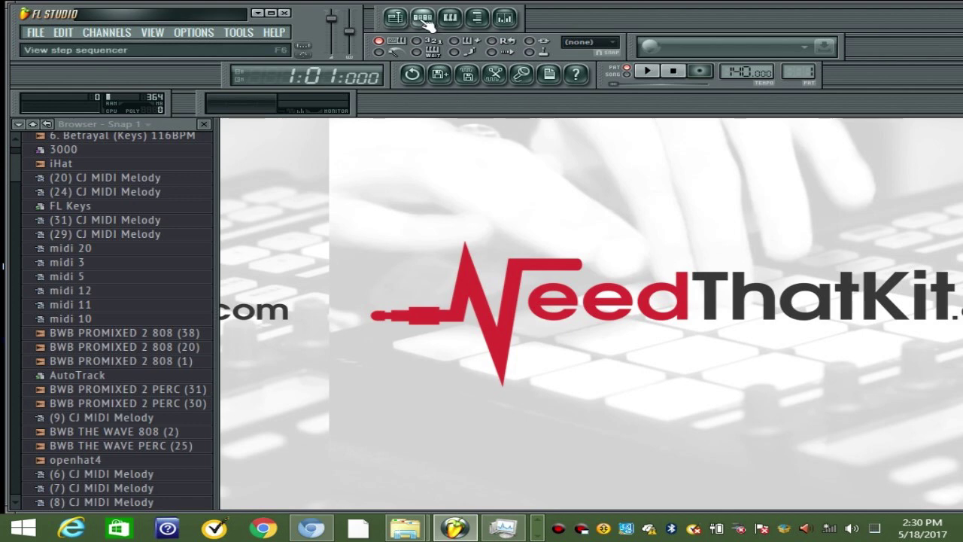
Step: Show the step sequencer and audition the Hihat (Pyrex-3), OPENHAT_SINNER and Hihat (Pyrex-2) channels
click(422, 16)
click(485, 166)
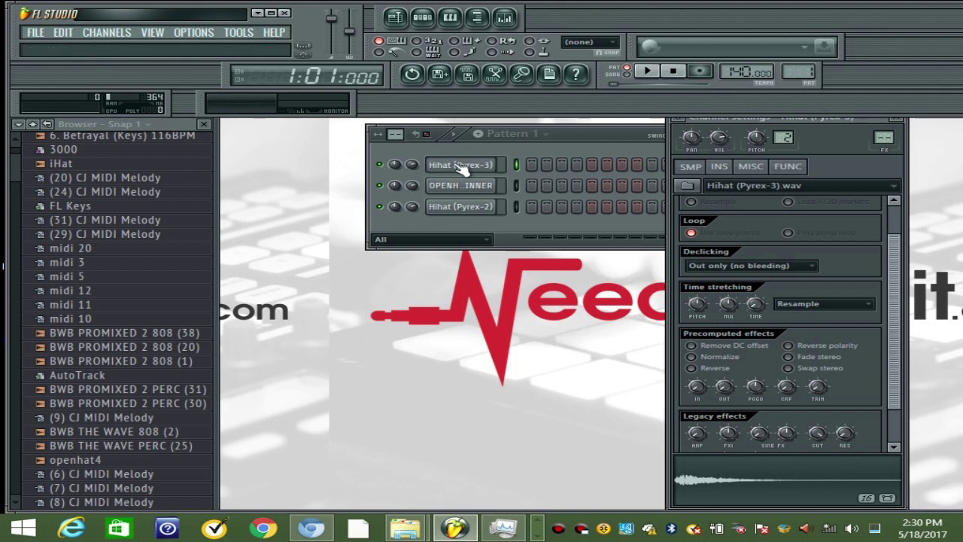
click(473, 206)
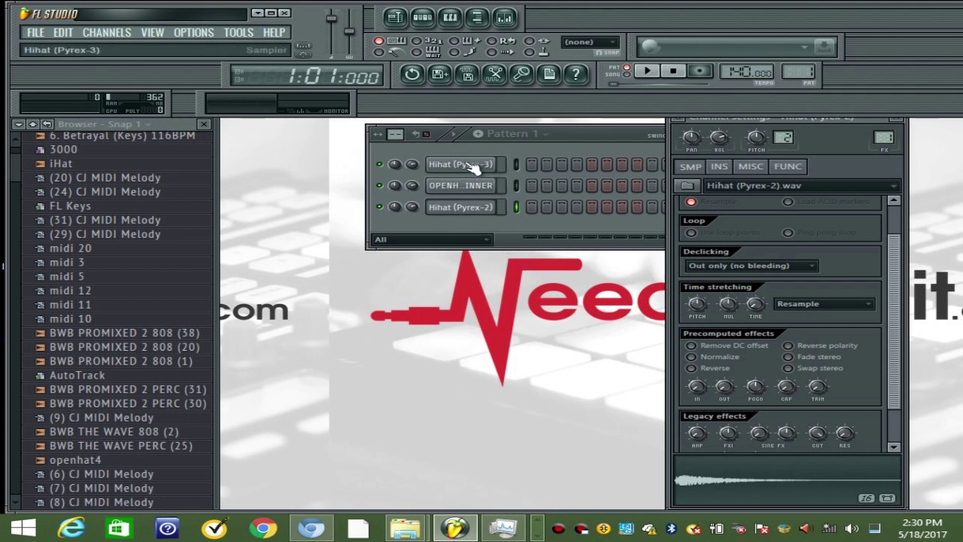
click(468, 186)
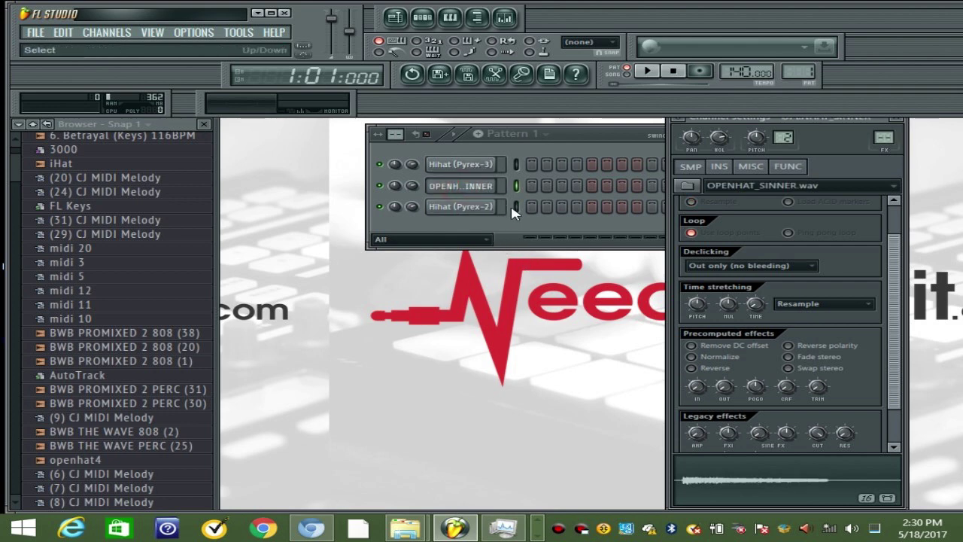
click(451, 206)
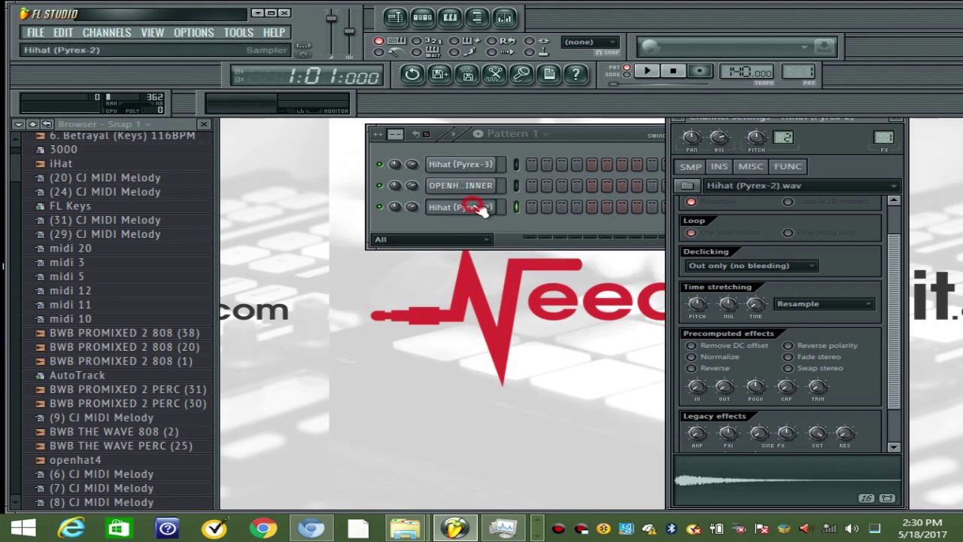
click(461, 186)
Step: Boost the OPENHAT_SINNER sample in its sampler settings and set the channel volume to about 54%
click(720, 166)
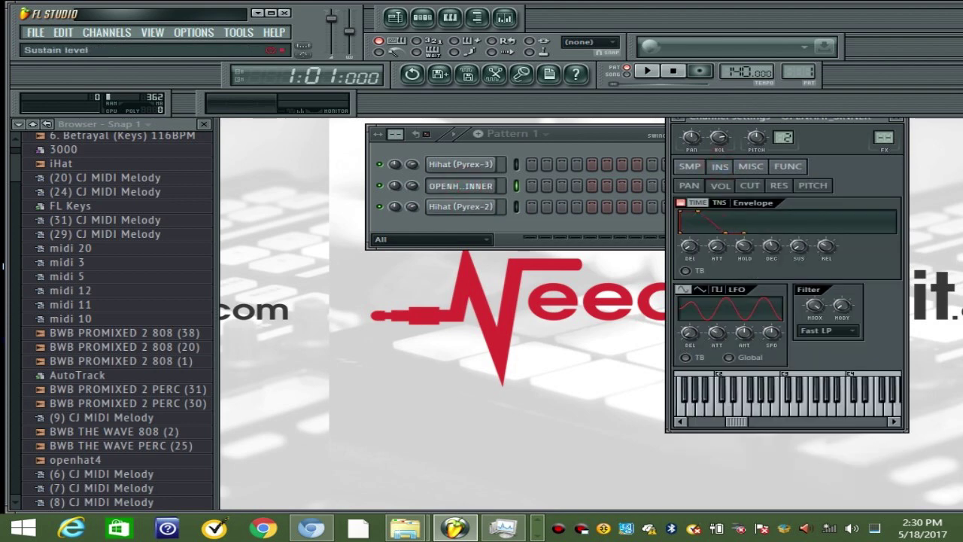
click(693, 167)
drag(710, 389, 710, 494)
click(714, 468)
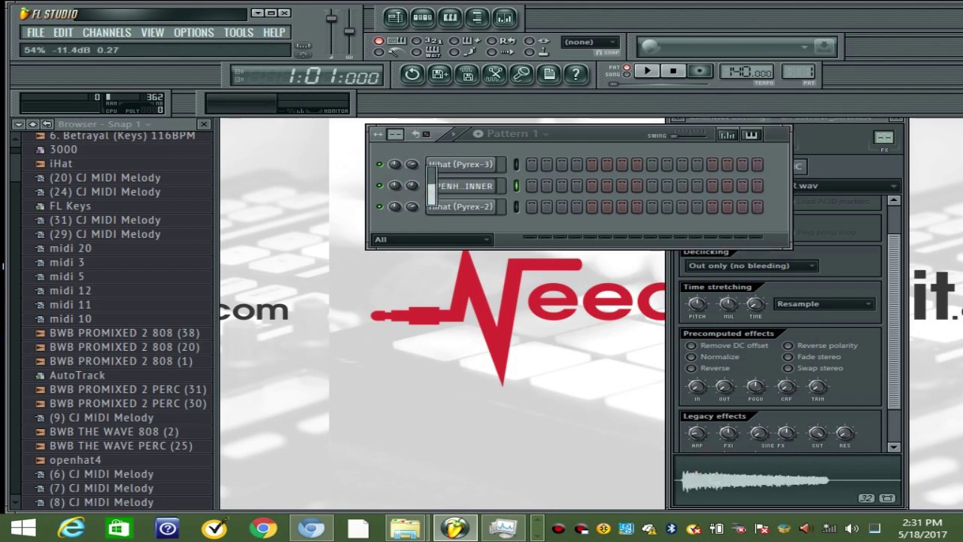
click(433, 164)
click(413, 164)
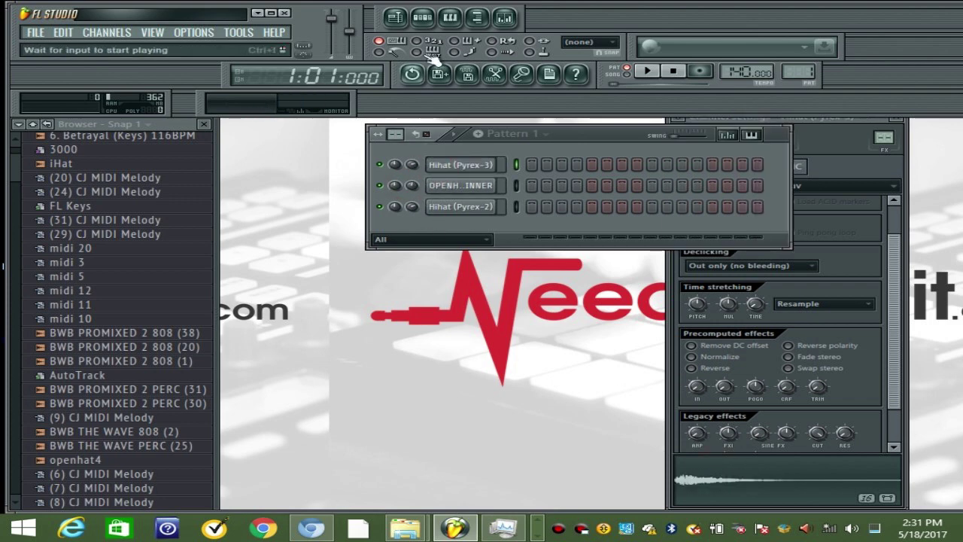
Step: Turn on the metronome with the tempo set to 128 BPM, and test it alongside the Hihat (Pyrex-3) channel
click(388, 52)
drag(743, 72, 742, 80)
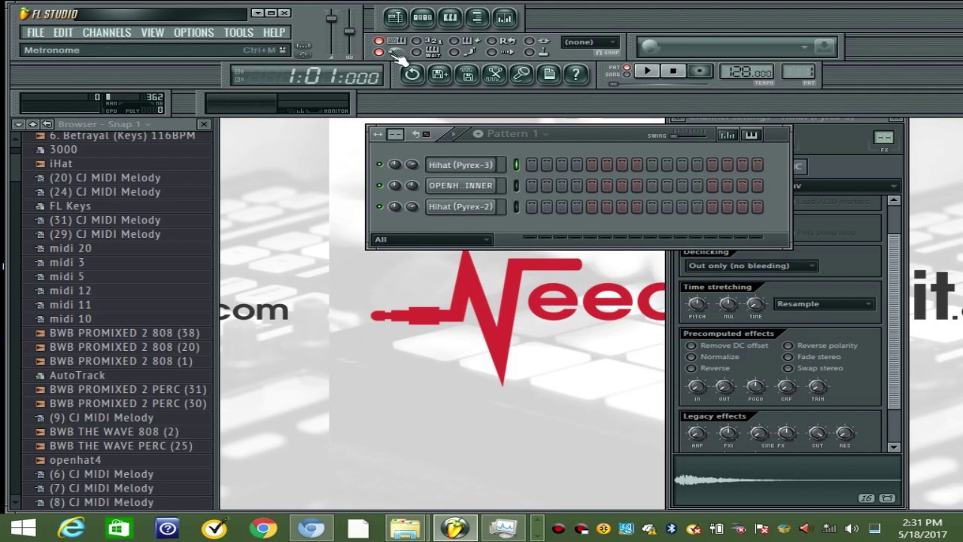
click(462, 165)
click(462, 164)
key(space)
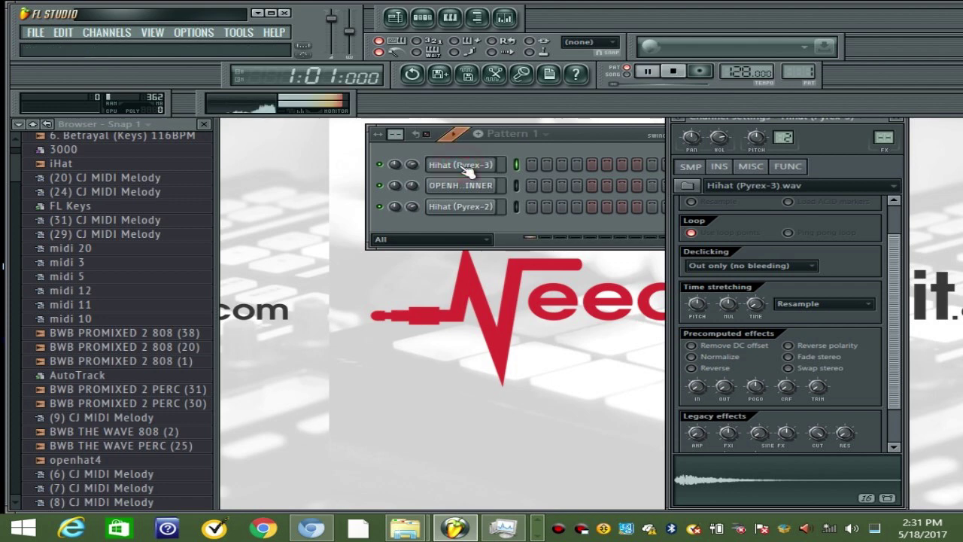
Step: In the Hihat (Pyrex-3) piano roll, place a one-step C5 note at the start of bar 1 and raise its velocity
click(450, 21)
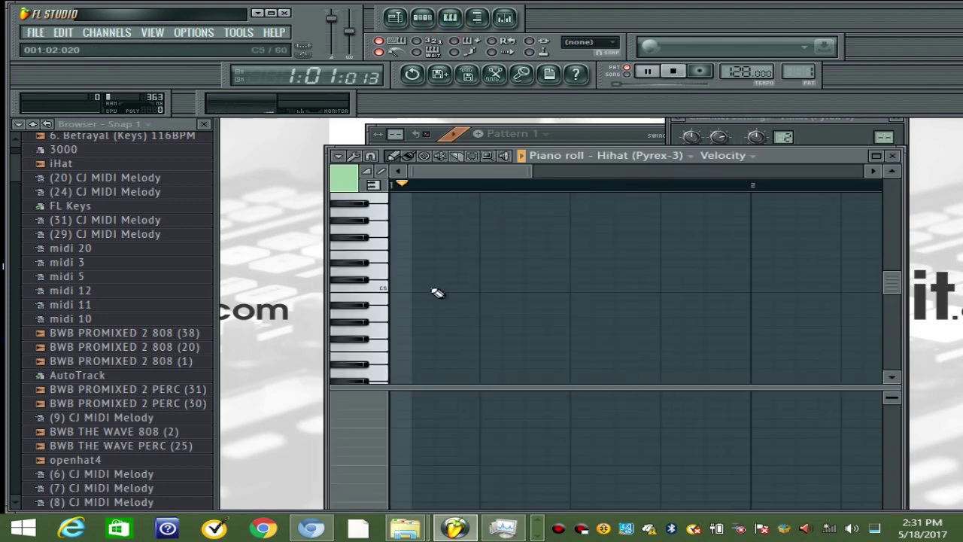
key(space)
click(407, 289)
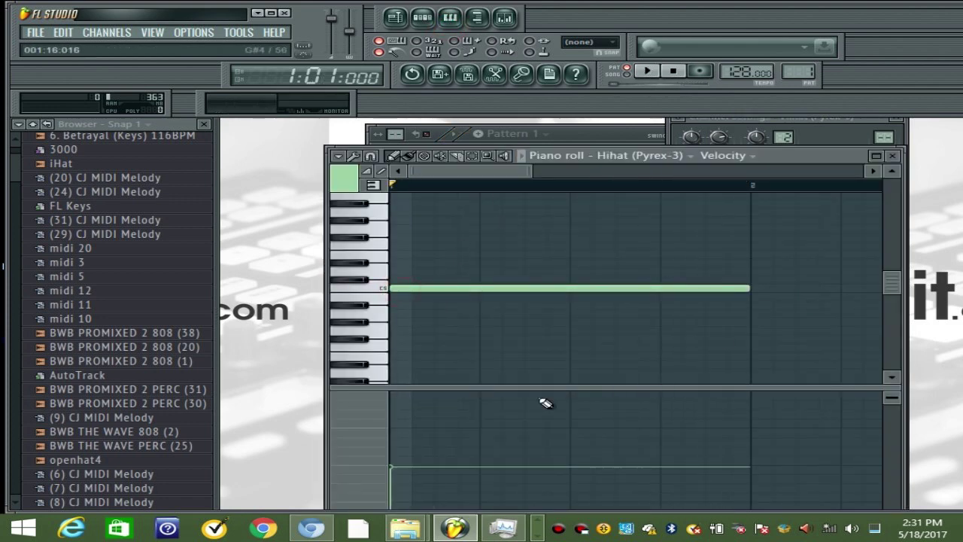
drag(415, 423, 414, 434)
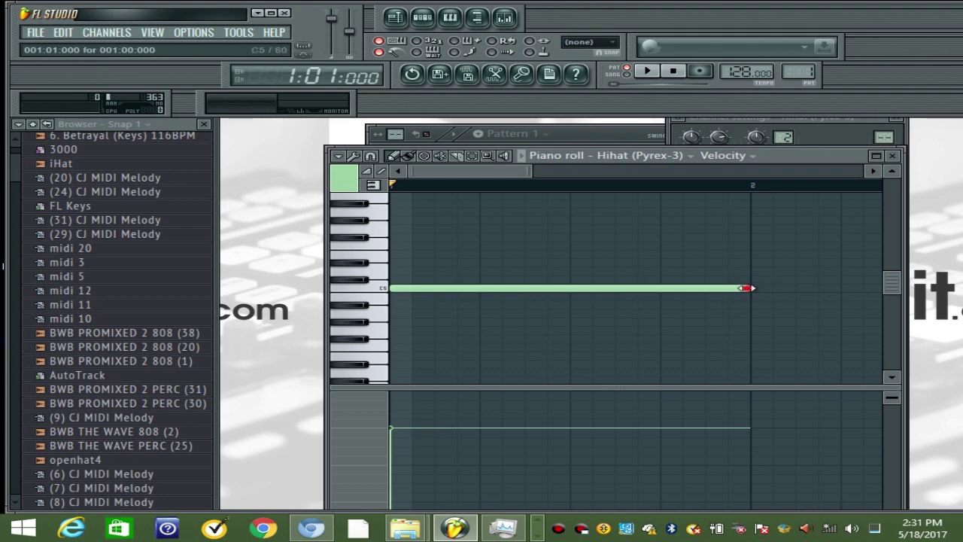
drag(748, 288, 405, 303)
Step: Add seven more one-step C5 notes on every second step through the rest of bar 1
click(439, 288)
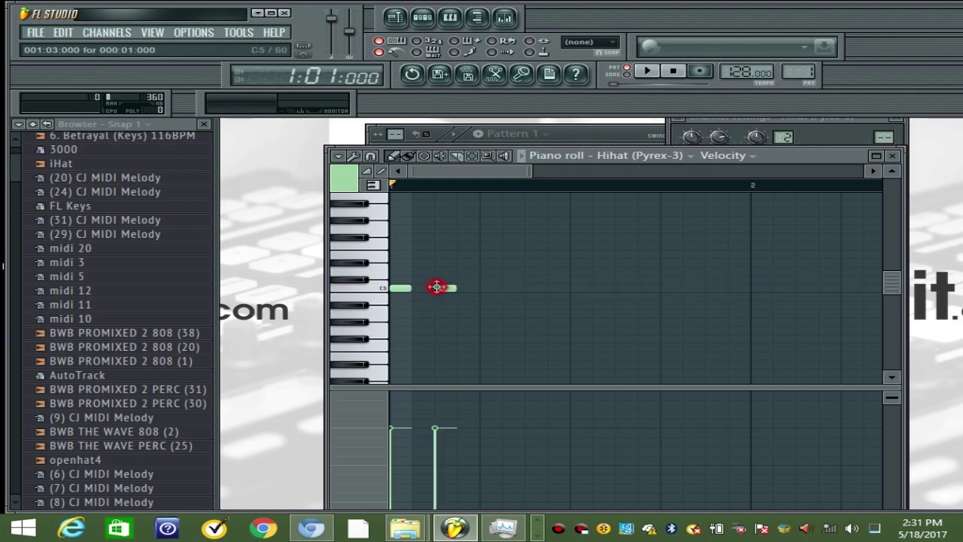
click(485, 289)
click(531, 289)
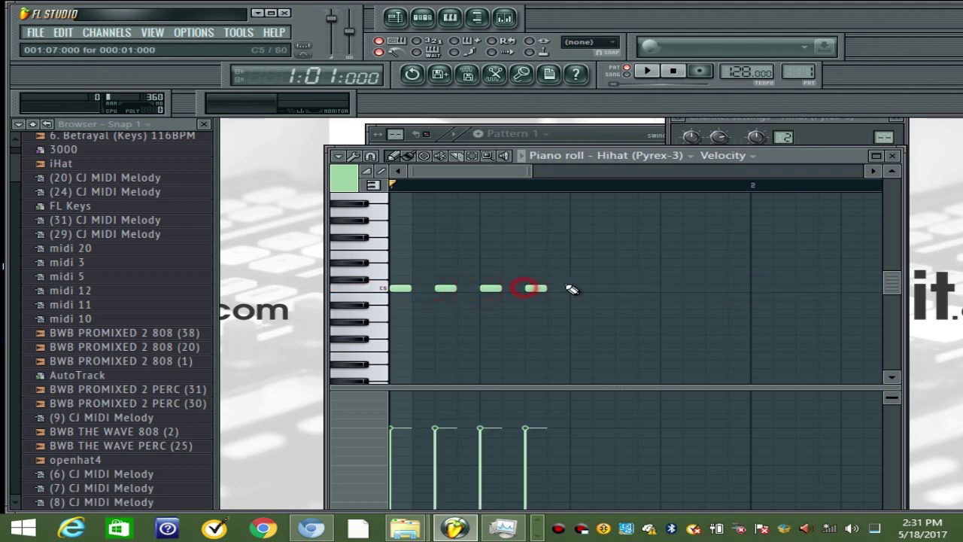
click(576, 289)
click(621, 289)
click(666, 289)
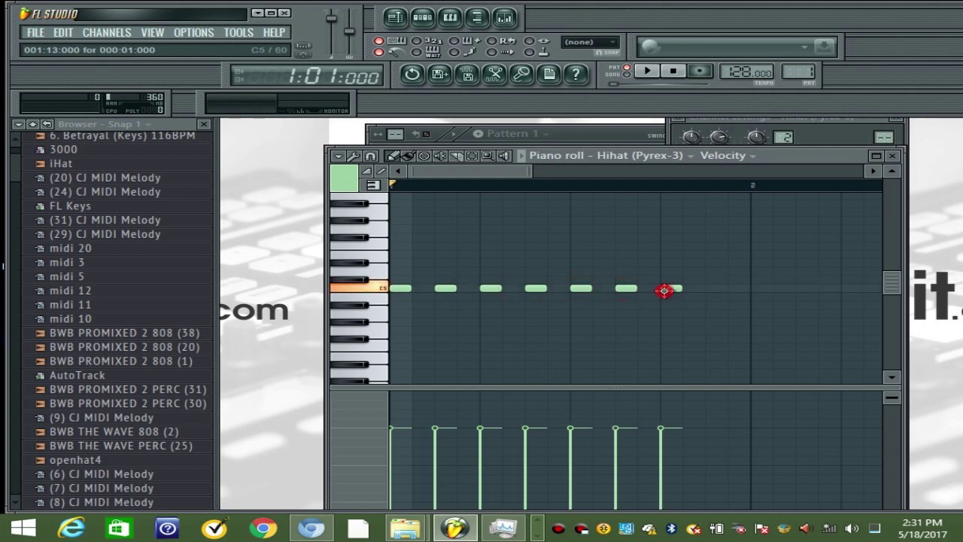
click(712, 289)
Step: Select all of bar 1's hi-hat notes and duplicate them three times to fill four bars
drag(527, 174, 645, 175)
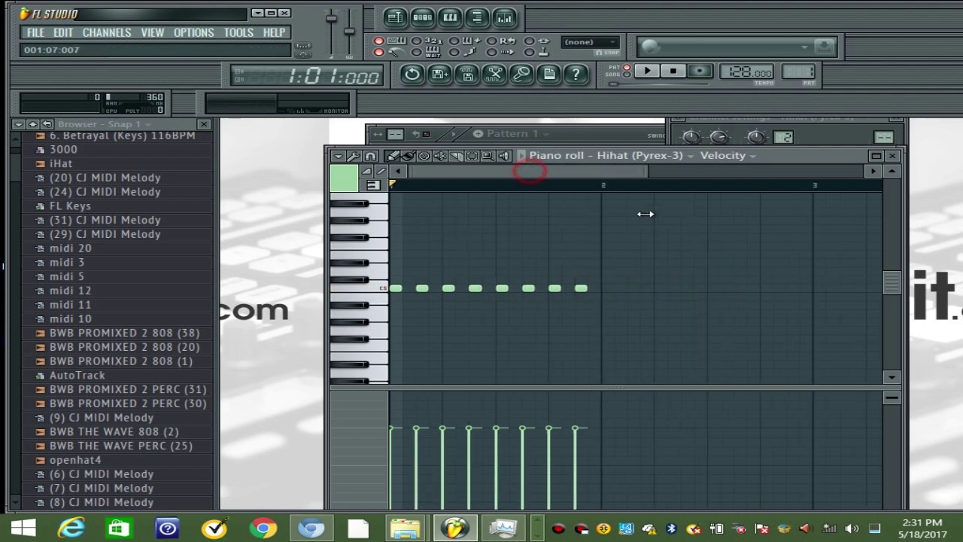
drag(582, 188, 390, 186)
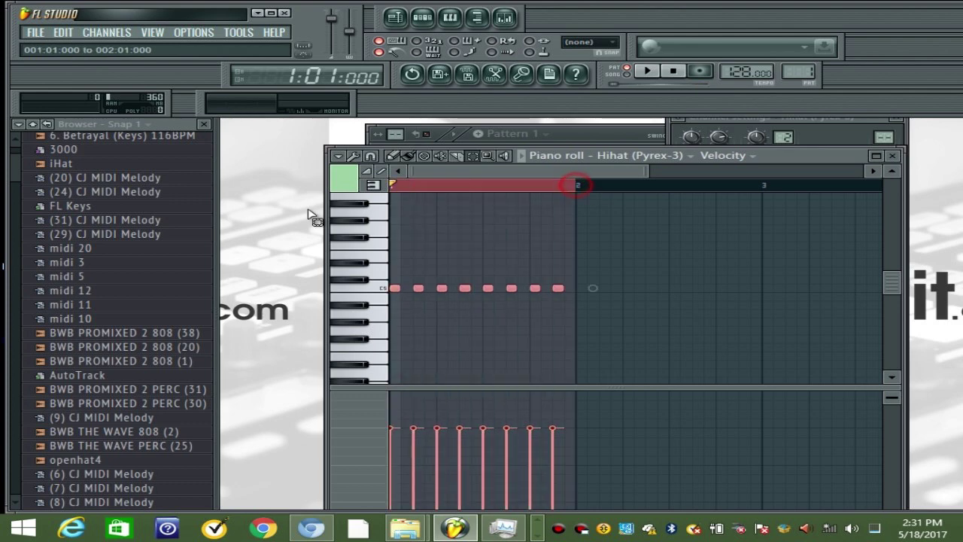
key(ctrl+b)
key(ctrl+b)
key(ctrl+b)
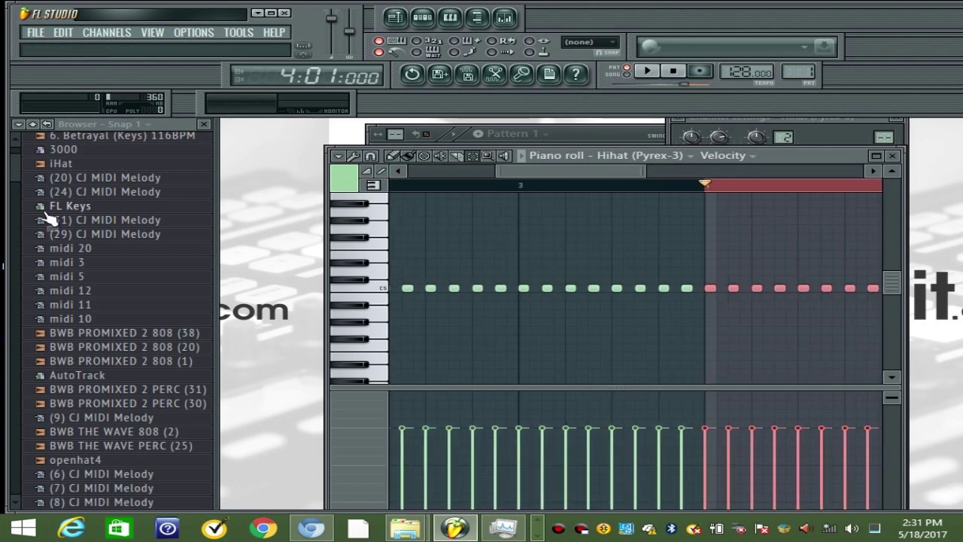
Step: Deselect the duplicated notes and set the piano roll snap to 1/6 step
ctrl+click(456, 185)
drag(528, 174, 399, 169)
click(389, 157)
drag(558, 172, 454, 172)
click(678, 71)
click(354, 156)
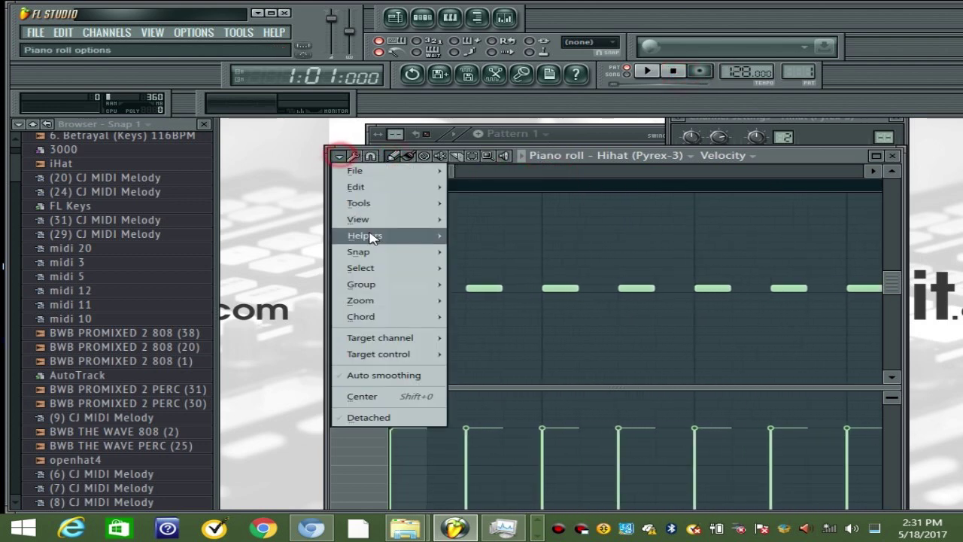
mouse_move(361, 248)
click(489, 310)
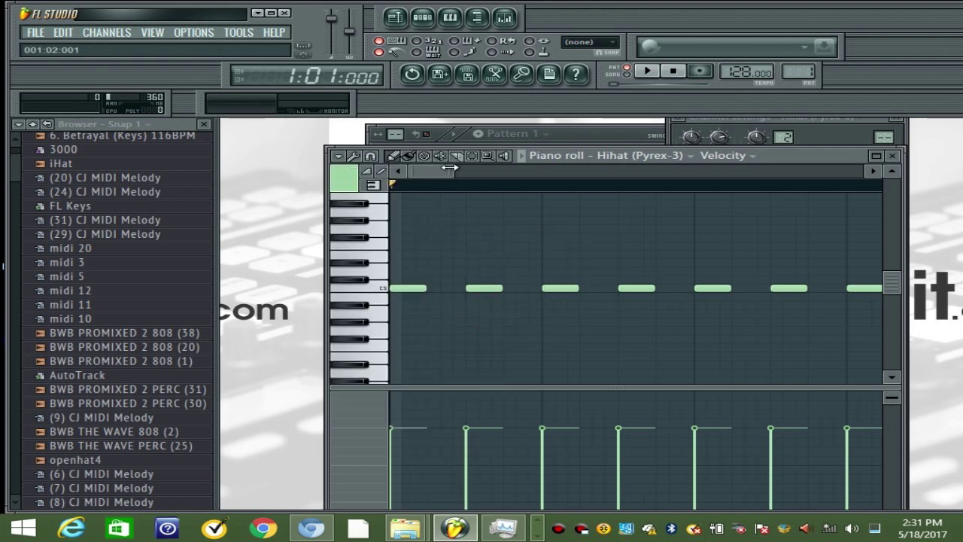
Step: Play the hi-hat pattern with the metronome to hear where a roll fits in bar 1
drag(455, 172, 433, 169)
key(space)
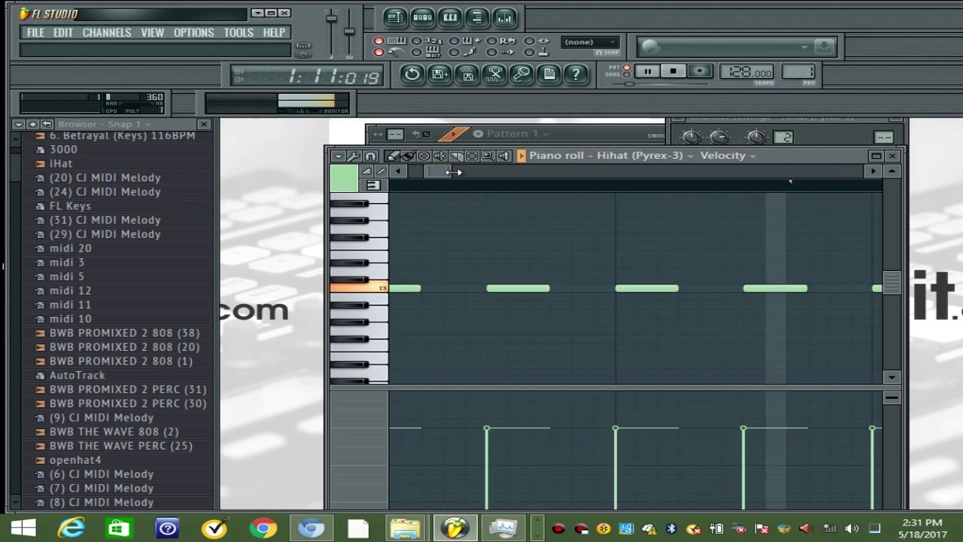
key(space)
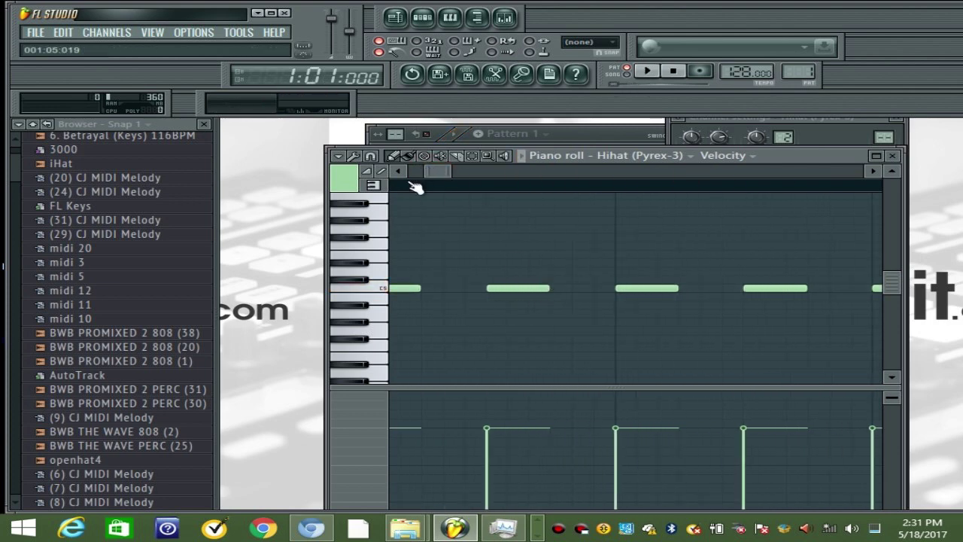
Step: With 1/6 step snap, shorten bar 1's step 7 C5 note to 8 ticks and add five equal notes up to step 9
click(337, 155)
mouse_move(398, 251)
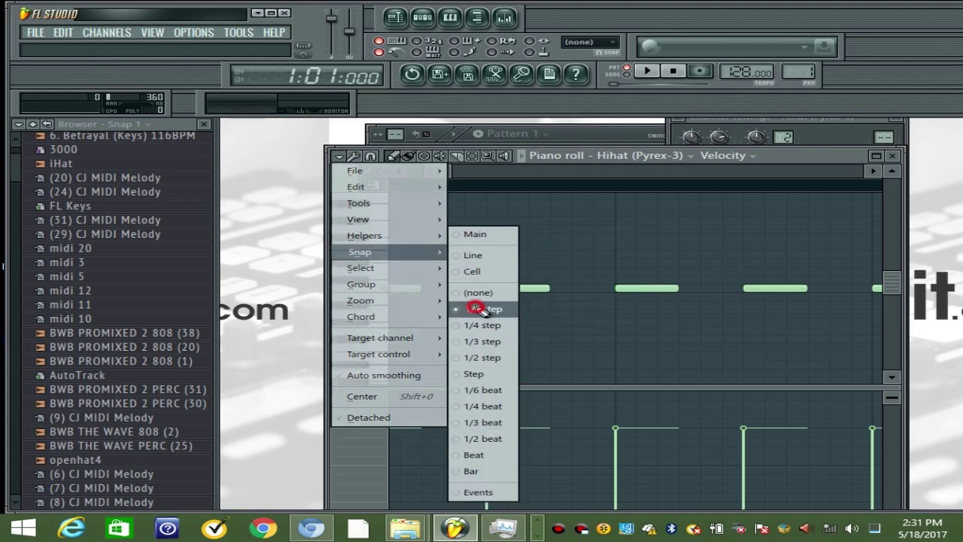
click(478, 308)
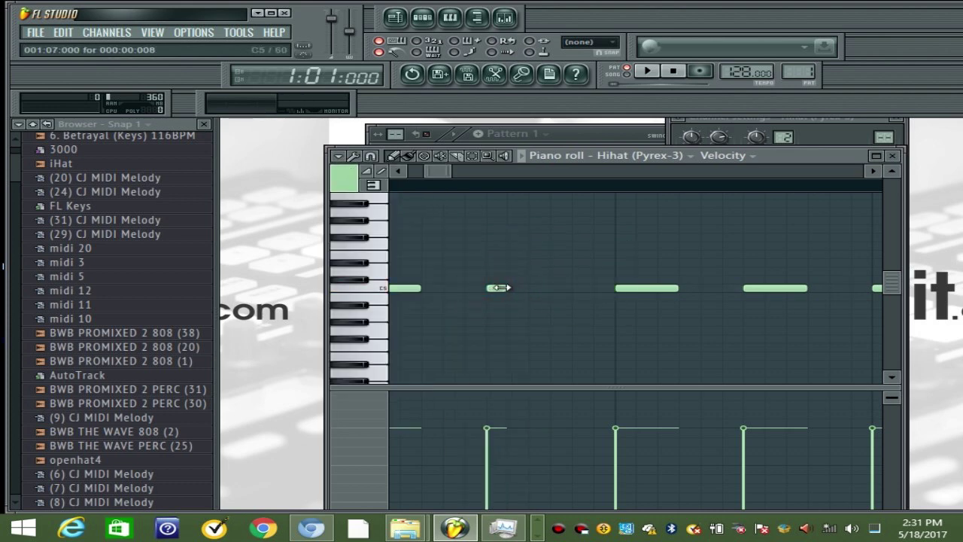
click(509, 287)
click(532, 287)
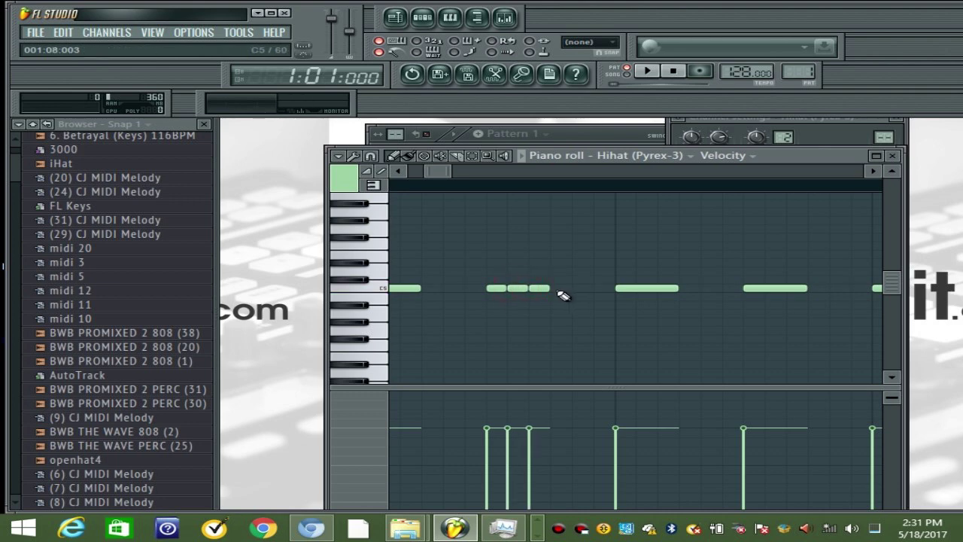
click(560, 288)
click(581, 287)
click(603, 287)
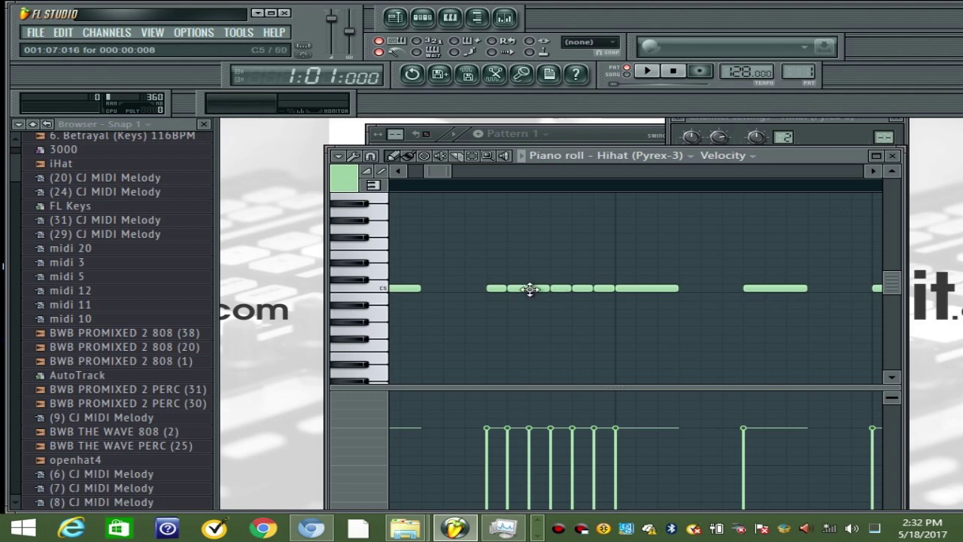
click(493, 254)
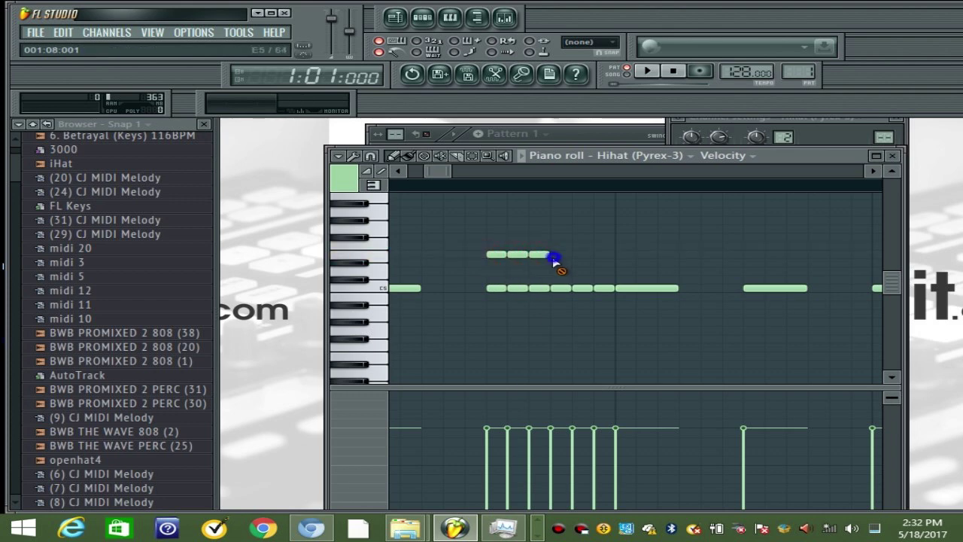
right_click(503, 255)
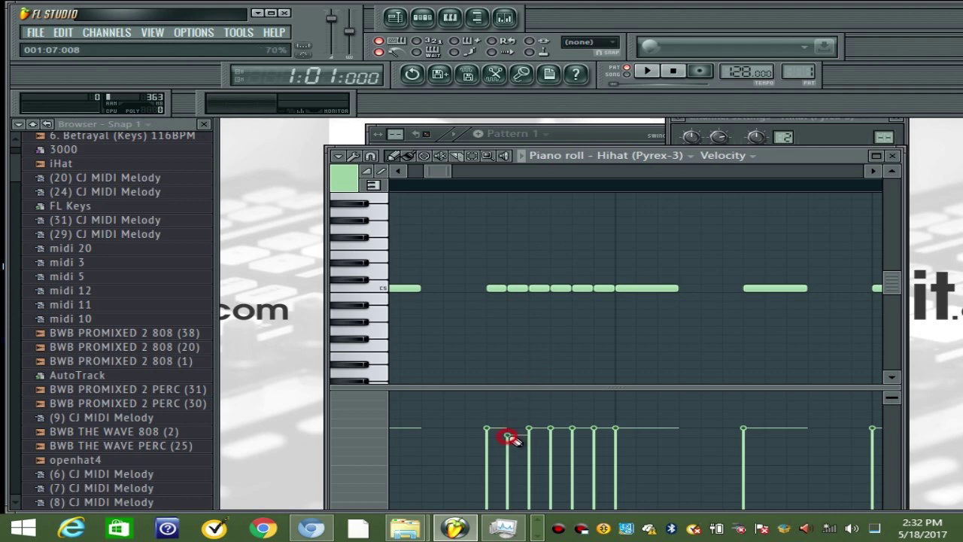
Step: Taper the velocities of the six-note roll gradually downward, with the third note at 62%, and preview the fade
drag(532, 446, 595, 480)
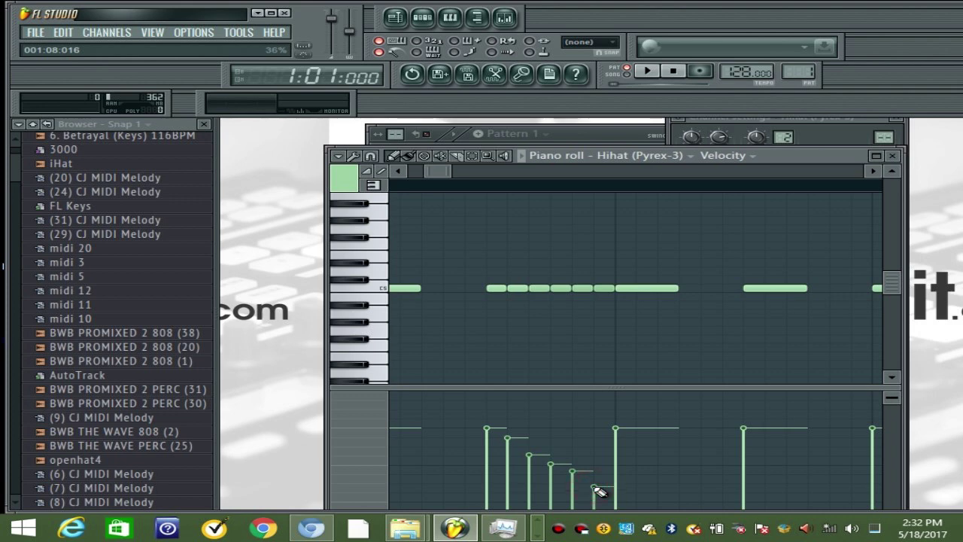
key(space)
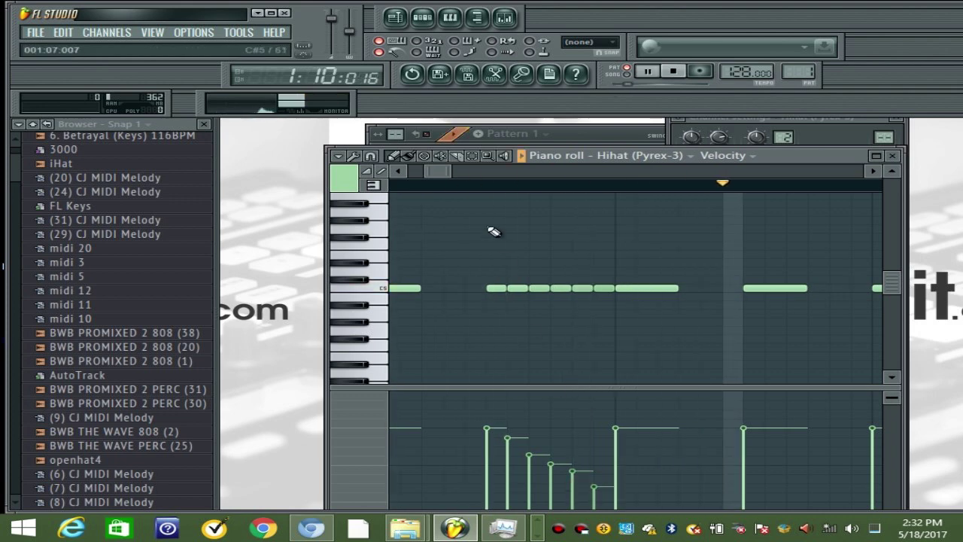
key(space)
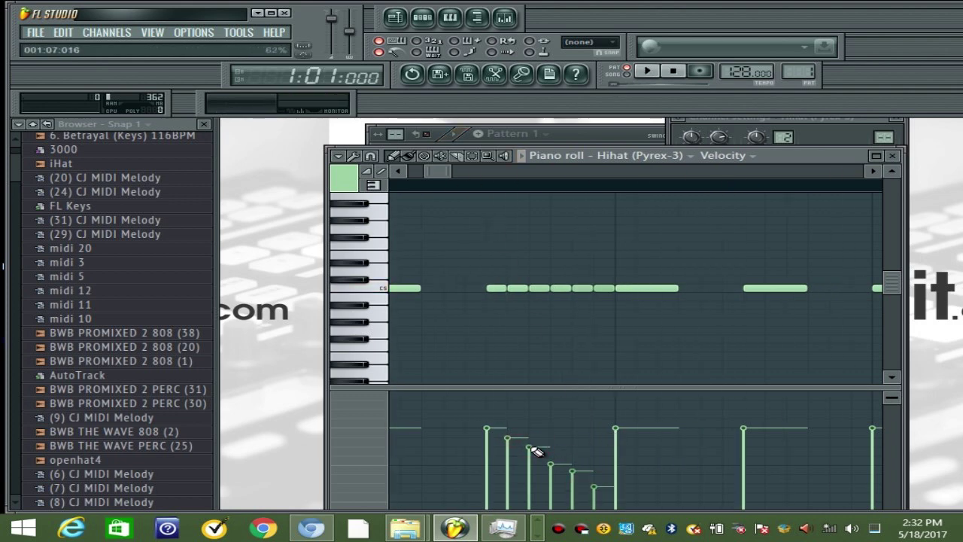
drag(543, 446, 555, 450)
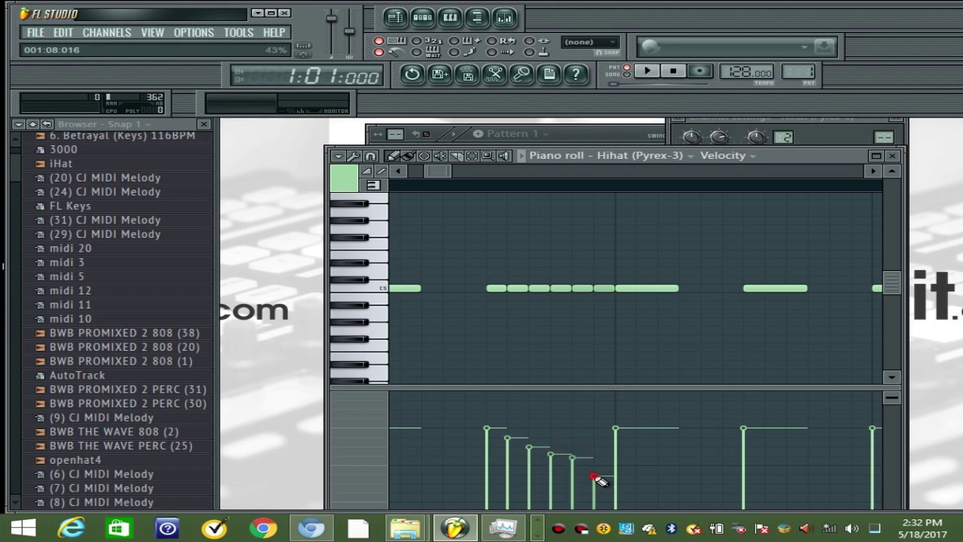
key(space)
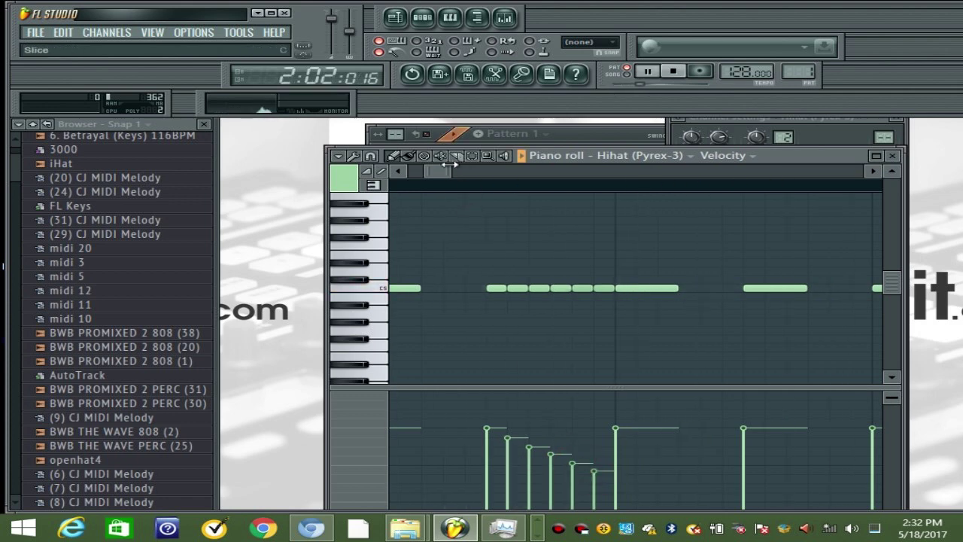
Step: Shorten bar 1's step 15 C5 note to 8 ticks and add five equal notes descending by semitones to G4, ending at bar 2
mouse_move(451, 171)
mouse_down()
mouse_move(499, 172)
mouse_move(465, 179)
mouse_up()
key(space)
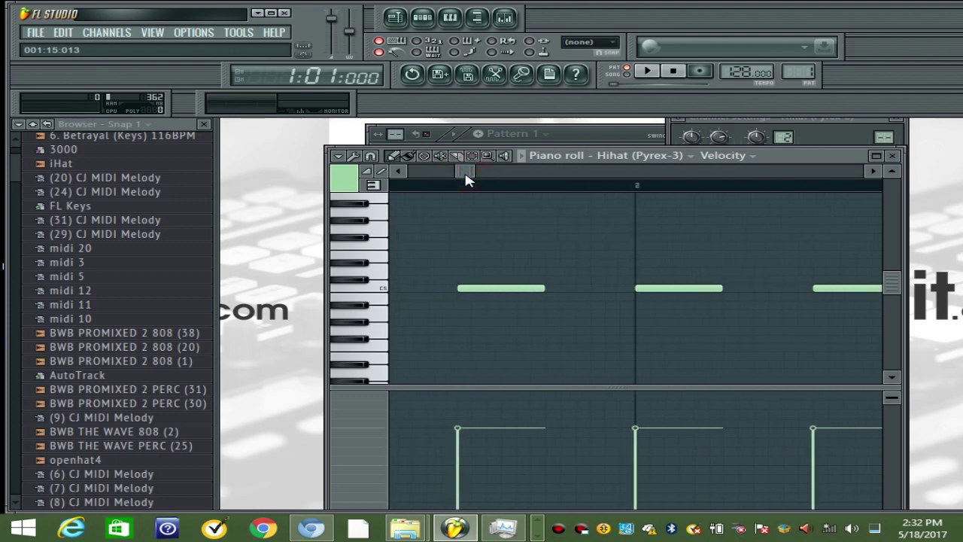
drag(545, 288, 503, 288)
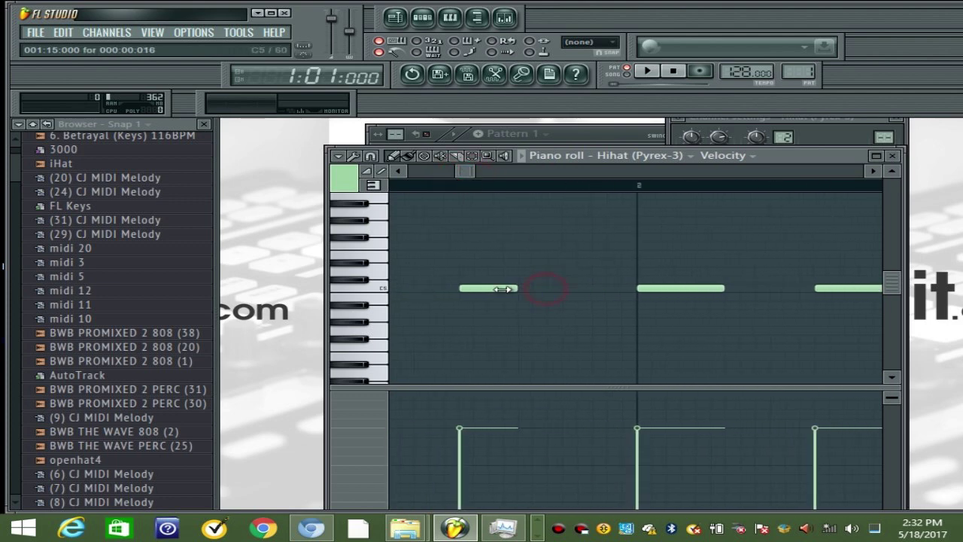
click(479, 289)
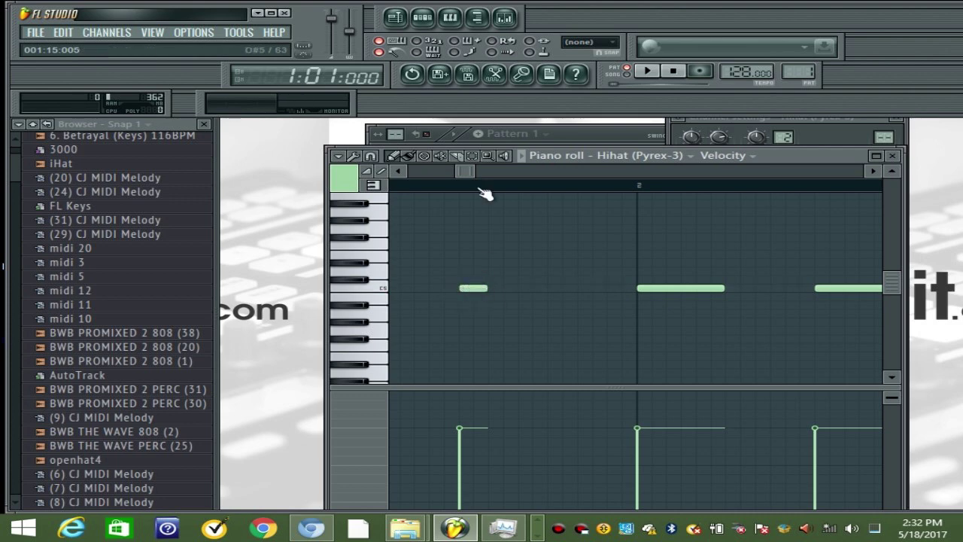
drag(474, 171, 482, 172)
click(460, 296)
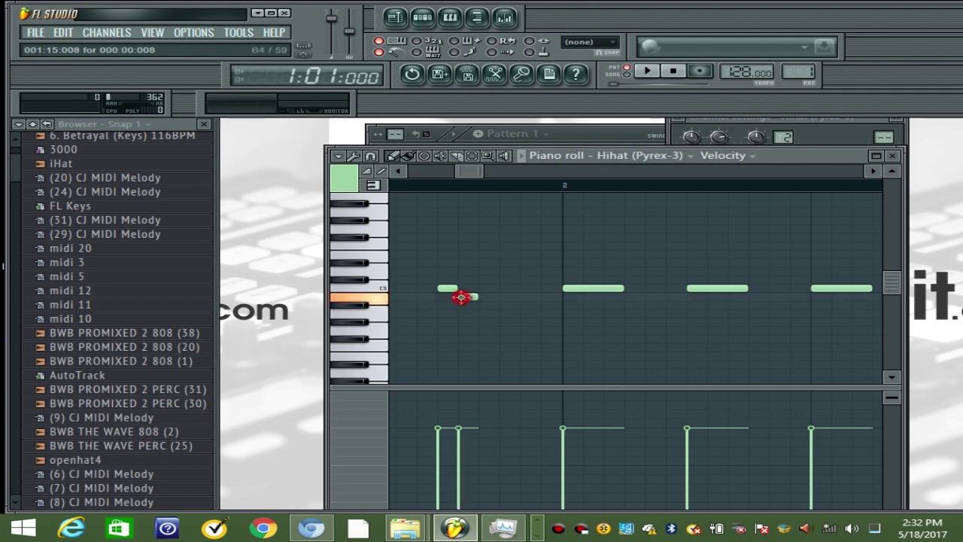
click(483, 305)
click(503, 313)
click(527, 322)
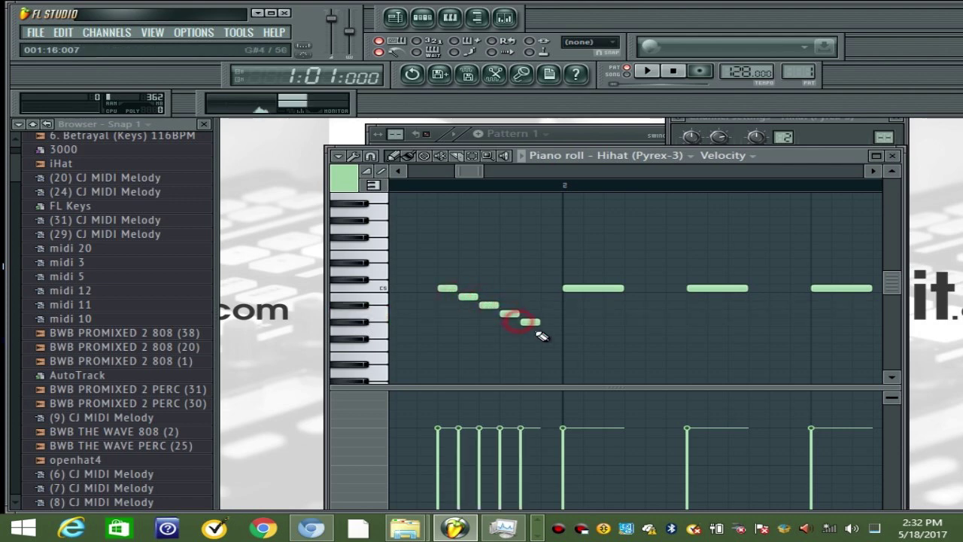
click(547, 331)
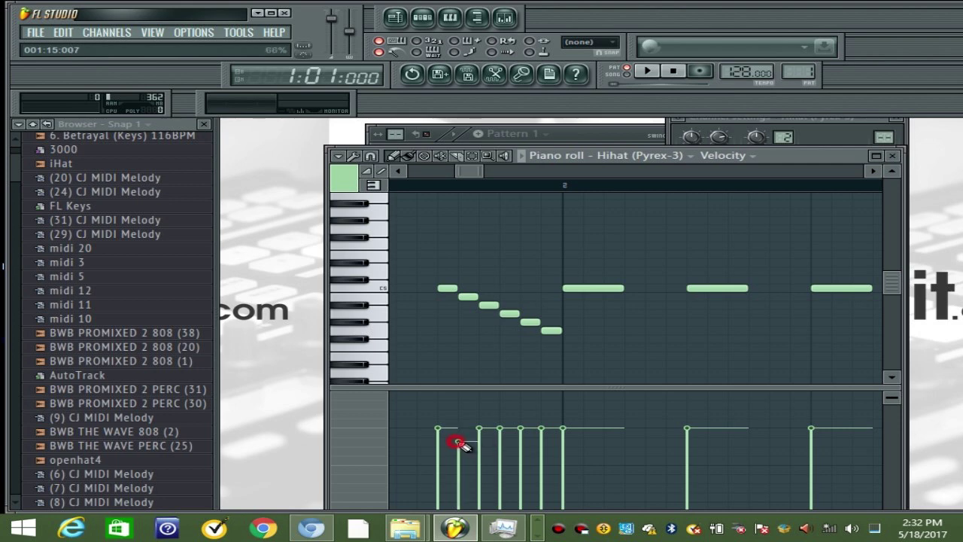
Step: Taper the velocities of the descending six-note roll steeply downward from the second note to the last, previewing it between passes
mouse_move(460, 444)
mouse_down()
mouse_move(540, 465)
mouse_move(547, 482)
mouse_move(479, 456)
mouse_up()
key(space)
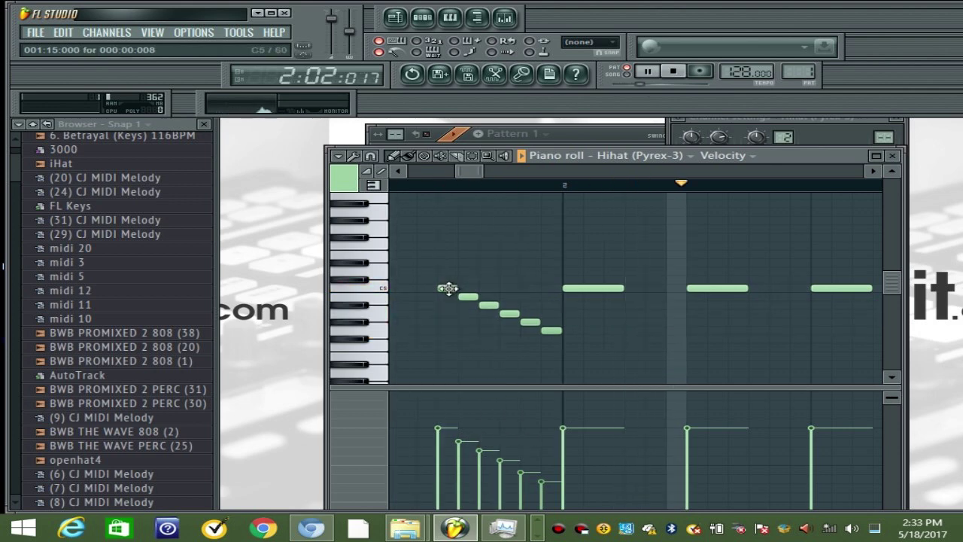
key(space)
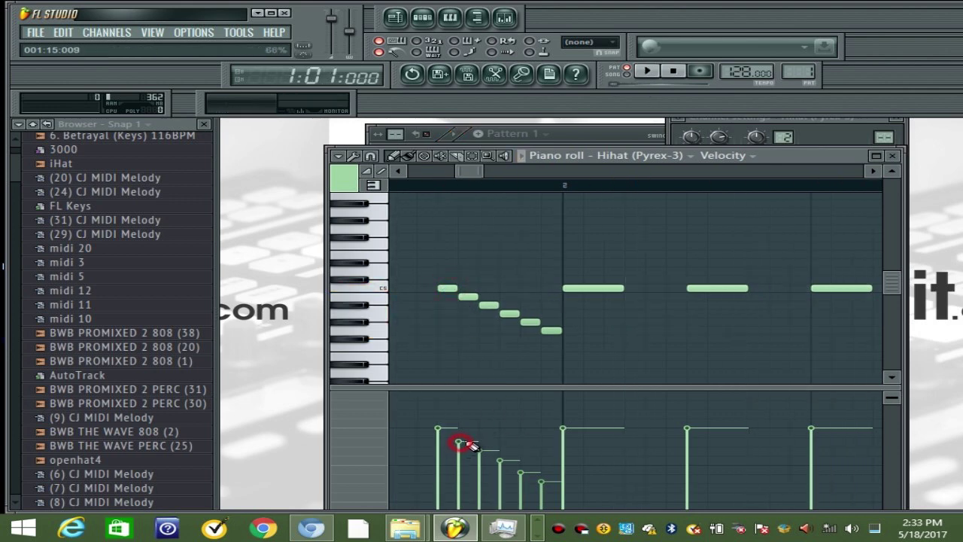
mouse_move(468, 444)
mouse_down()
mouse_move(499, 473)
mouse_move(543, 493)
mouse_up()
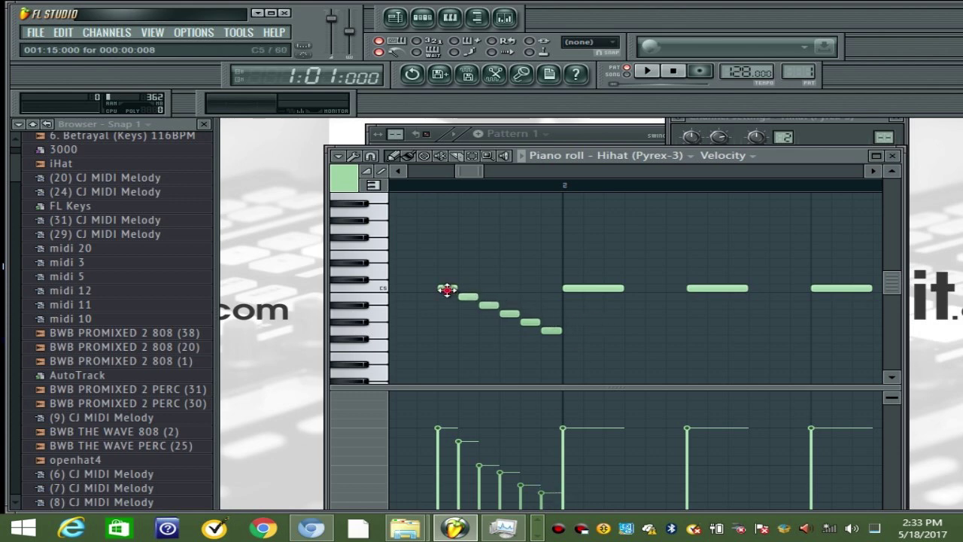
Step: Add an 8-tick C5 note directly above the descending roll's fourth note and preview the layered hit
click(505, 289)
key(space)
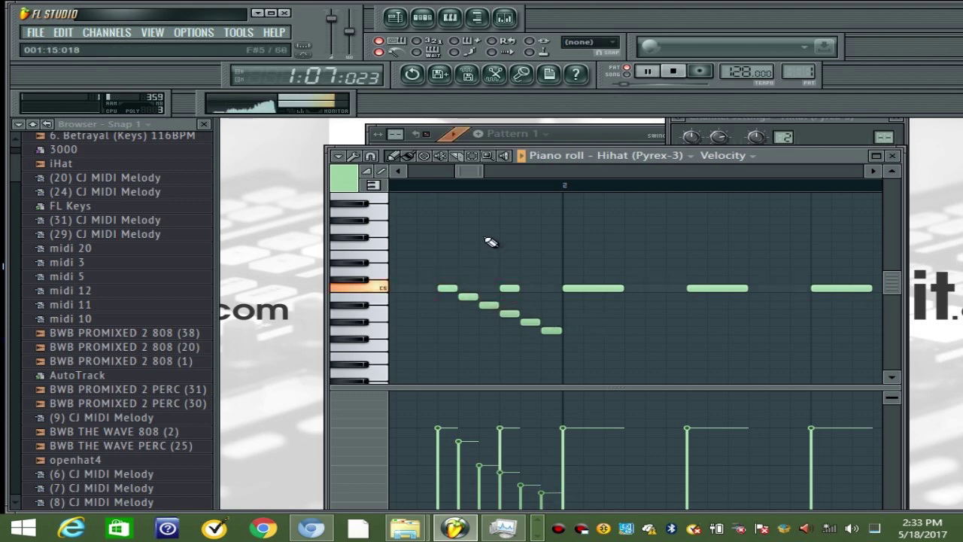
drag(471, 173, 482, 175)
key(space)
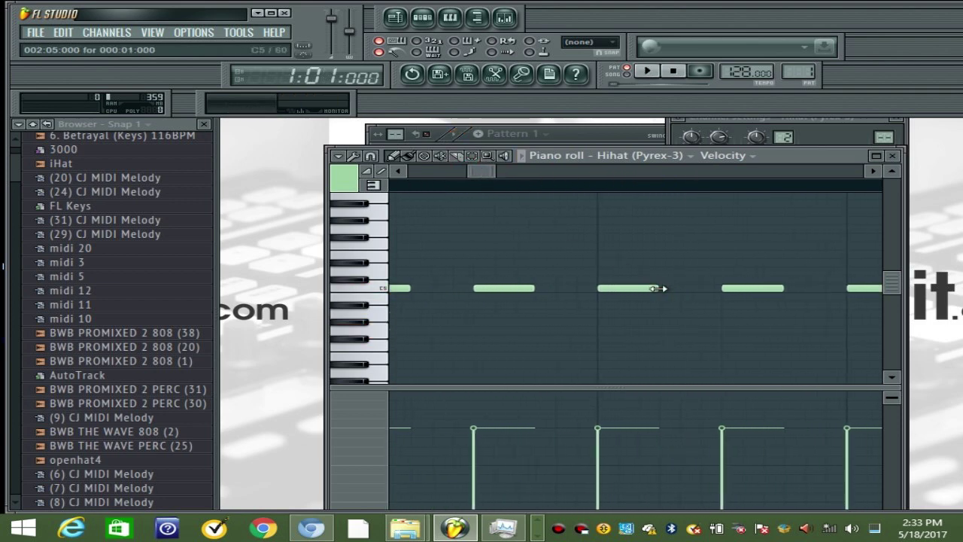
Step: Turn the C5 notes at bar 2's steps 5 and 7 into rolls of four 8-tick notes each
click(627, 289)
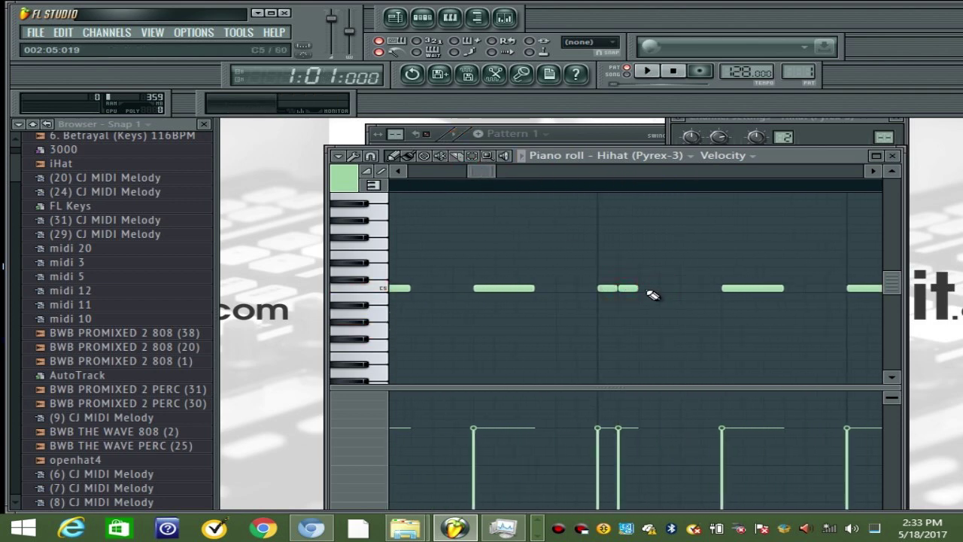
click(647, 289)
click(668, 289)
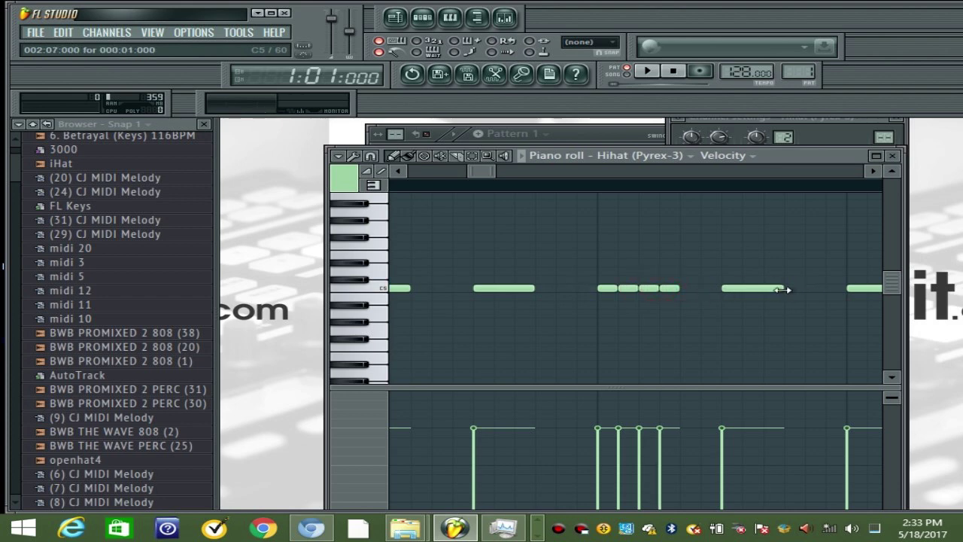
drag(784, 289, 748, 291)
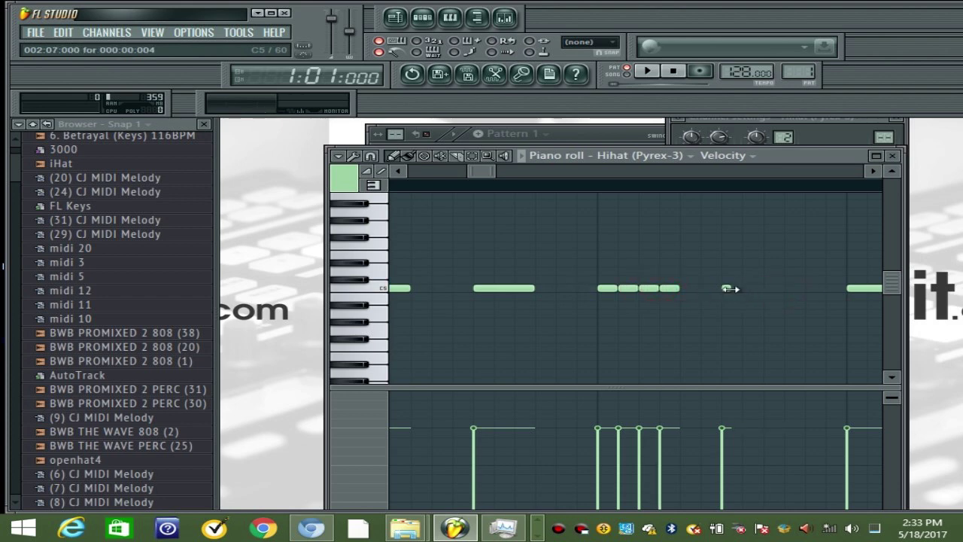
click(752, 290)
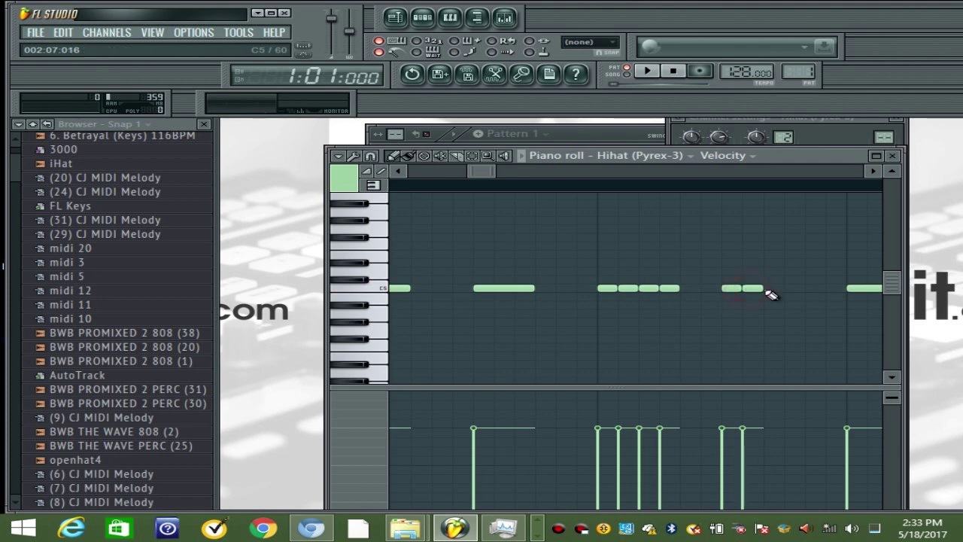
click(771, 290)
click(787, 289)
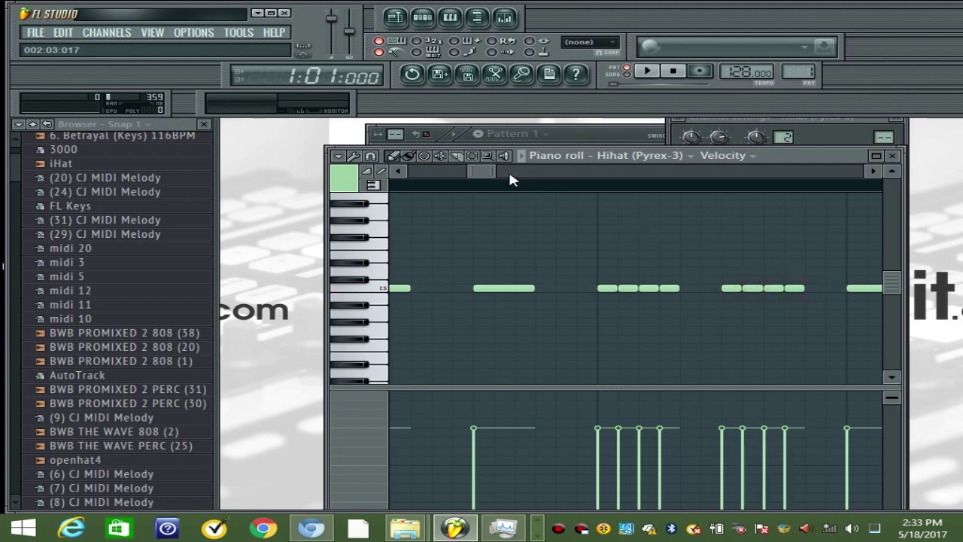
Step: Shorten bar 2's step 13 C5 note to 4 ticks and add five equal notes to fill that step
drag(496, 171, 516, 172)
key(space)
key(space)
mouse_move(513, 176)
mouse_down()
mouse_move(532, 172)
mouse_move(519, 172)
mouse_up()
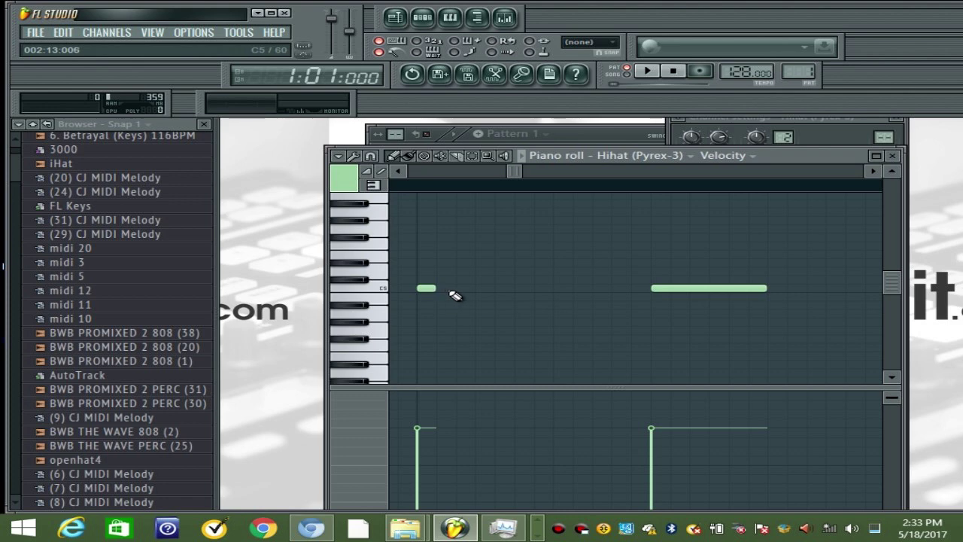
click(460, 289)
drag(462, 290, 444, 290)
click(464, 291)
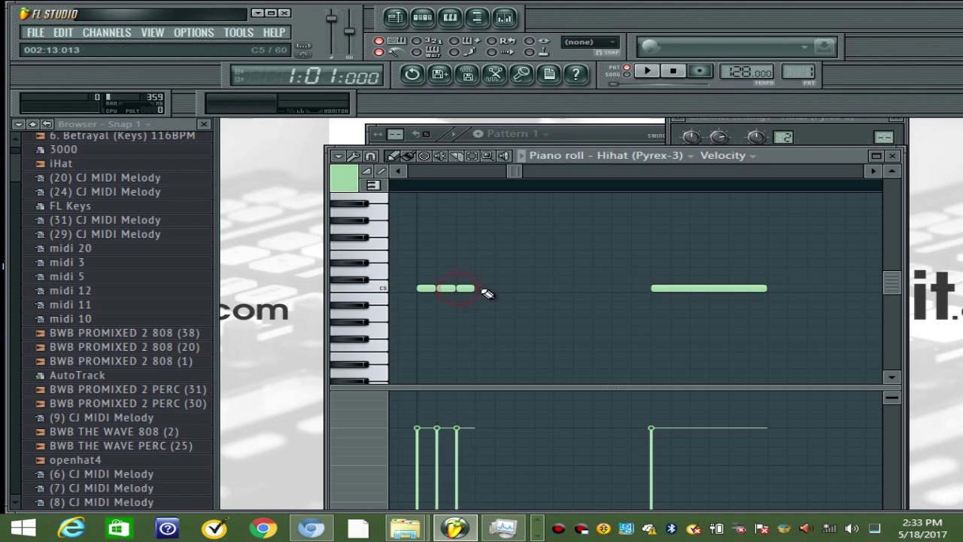
click(483, 290)
click(498, 288)
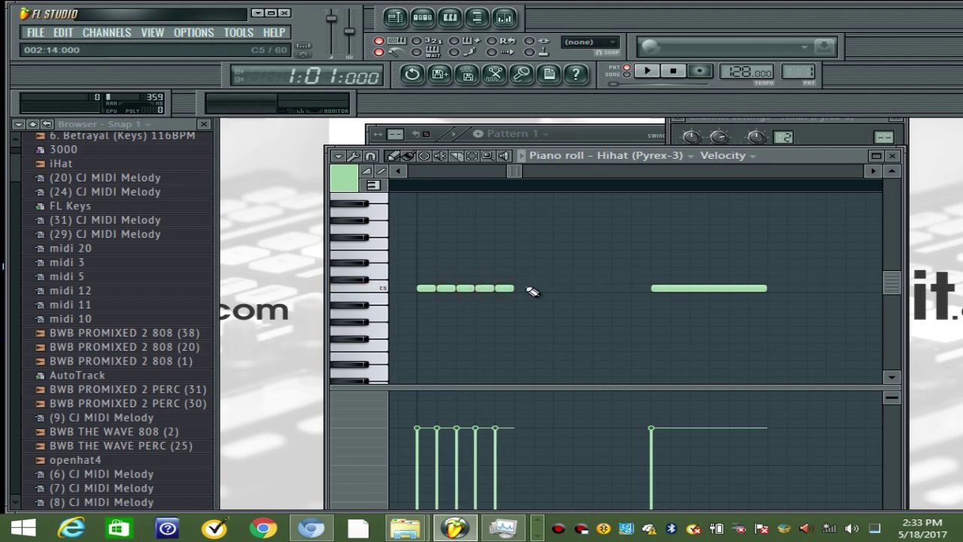
click(519, 288)
Step: During playback, taper the velocities of bar 2's step 13 roll downward to about 51% on the last note
key(space)
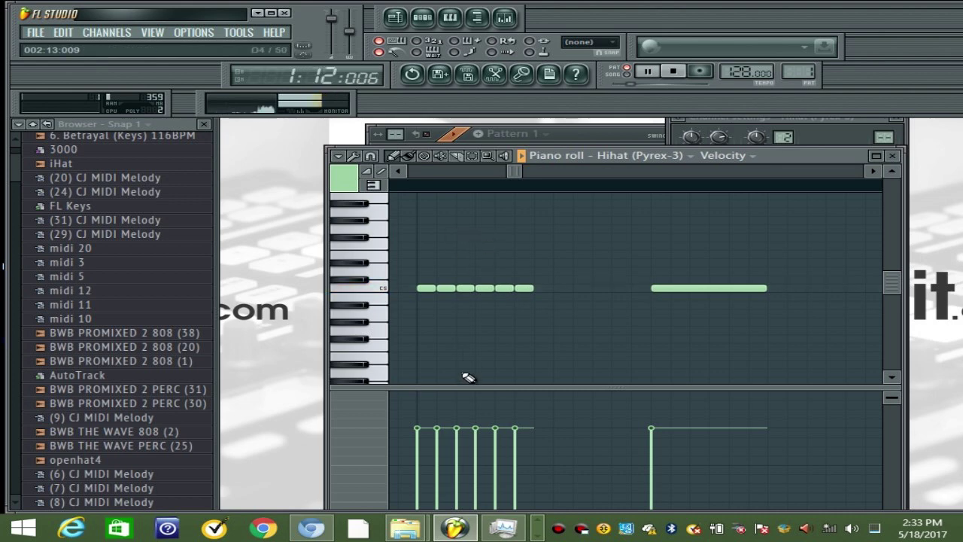
drag(436, 447, 527, 470)
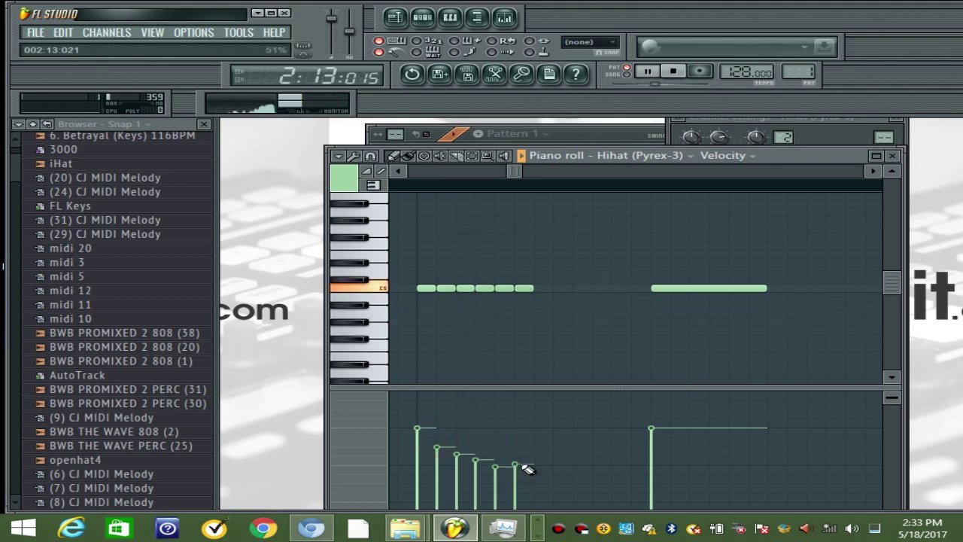
key(space)
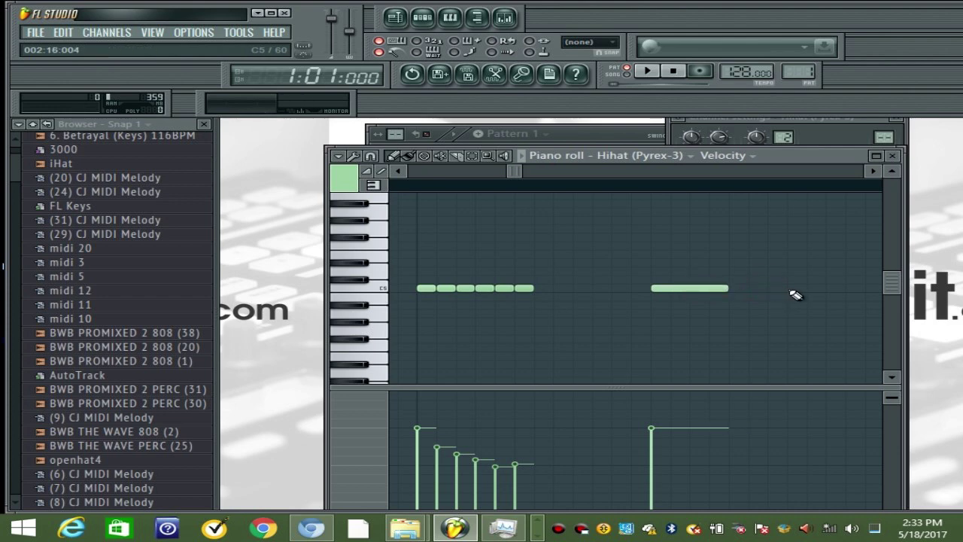
Step: Add a 16-tick C5 note after bar 2's step 15 note and align it to the start of step 16
click(784, 289)
key(space)
drag(515, 172, 520, 173)
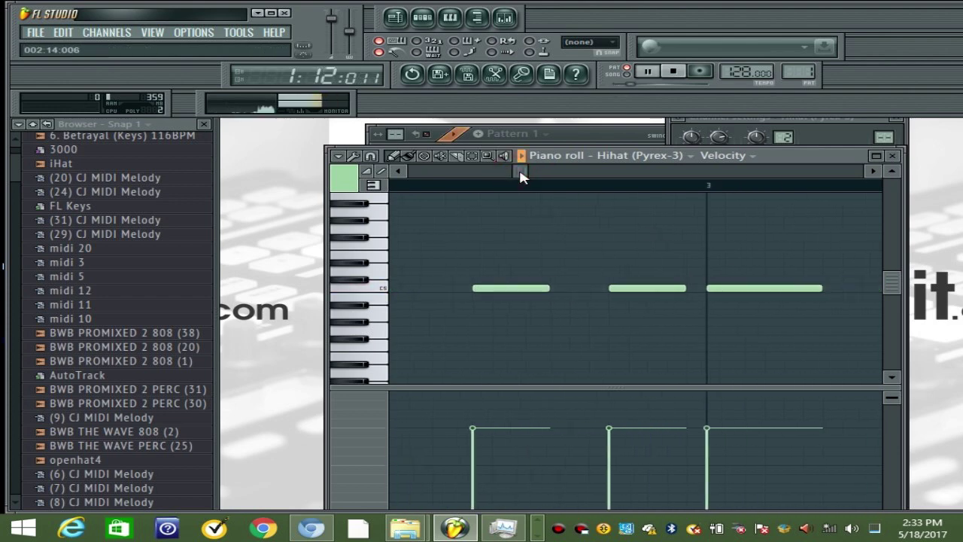
drag(611, 288, 591, 289)
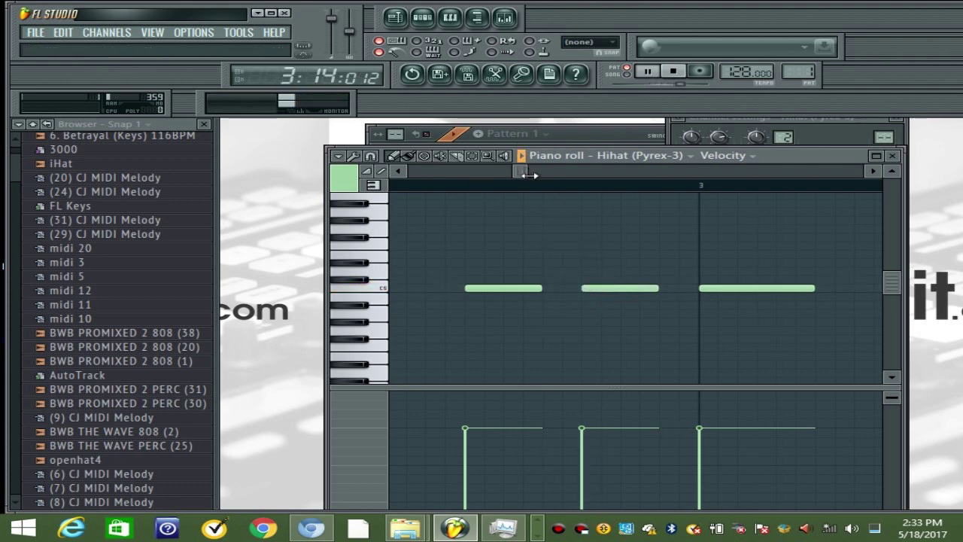
Step: Set the playback position to bar 1 step 14 and review the rolls across bars 1 to 3
drag(529, 175, 555, 175)
click(551, 182)
click(551, 182)
key(space)
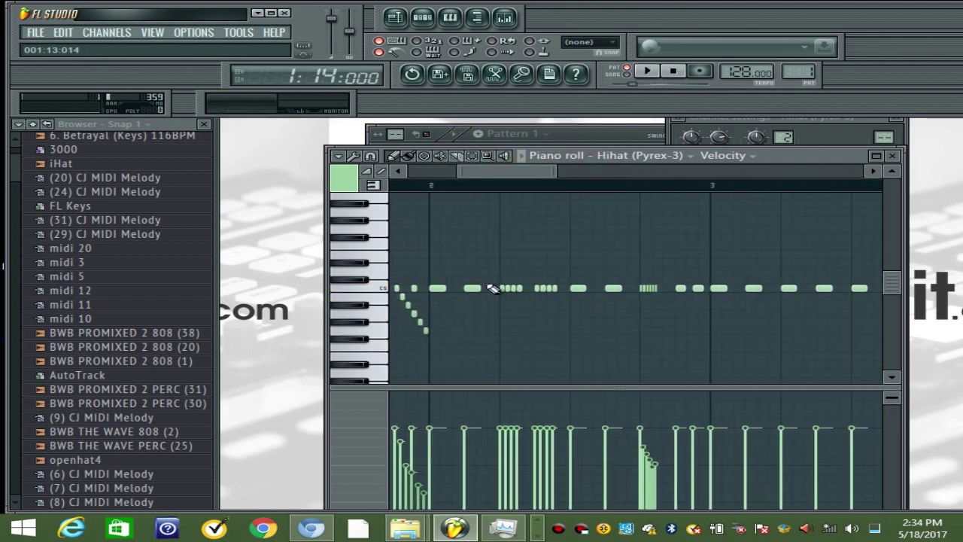
Step: Show note pan, pan bar 2's step 5 roll right and its step 7 roll left, and play the result
click(358, 419)
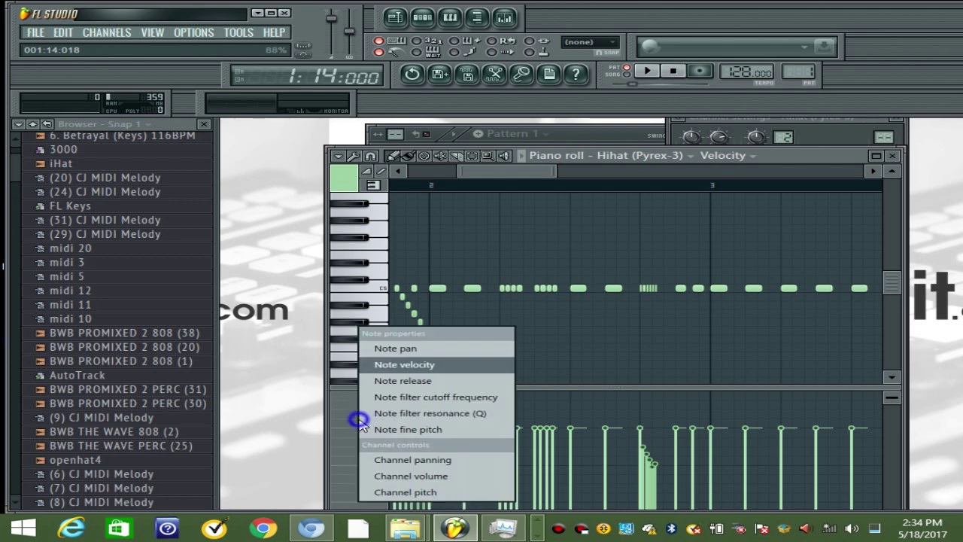
click(397, 349)
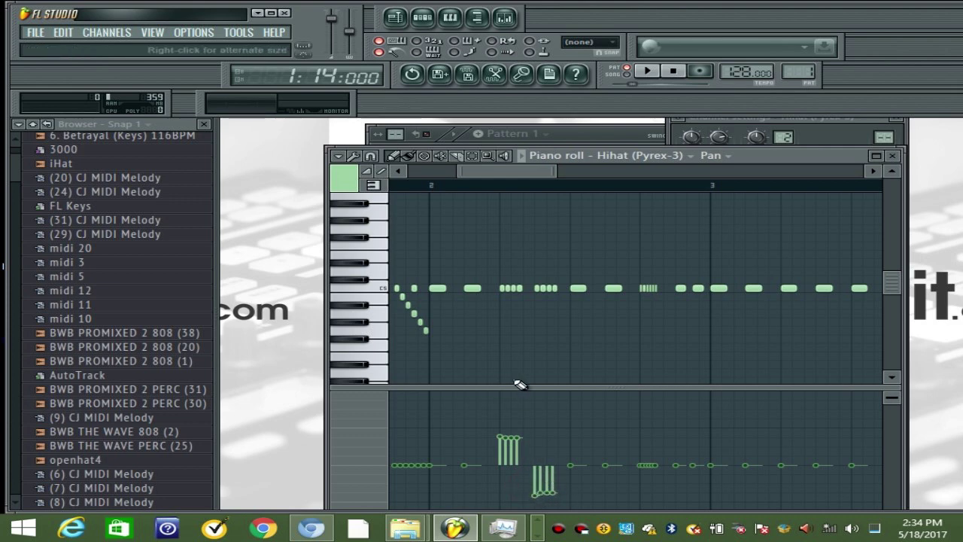
key(space)
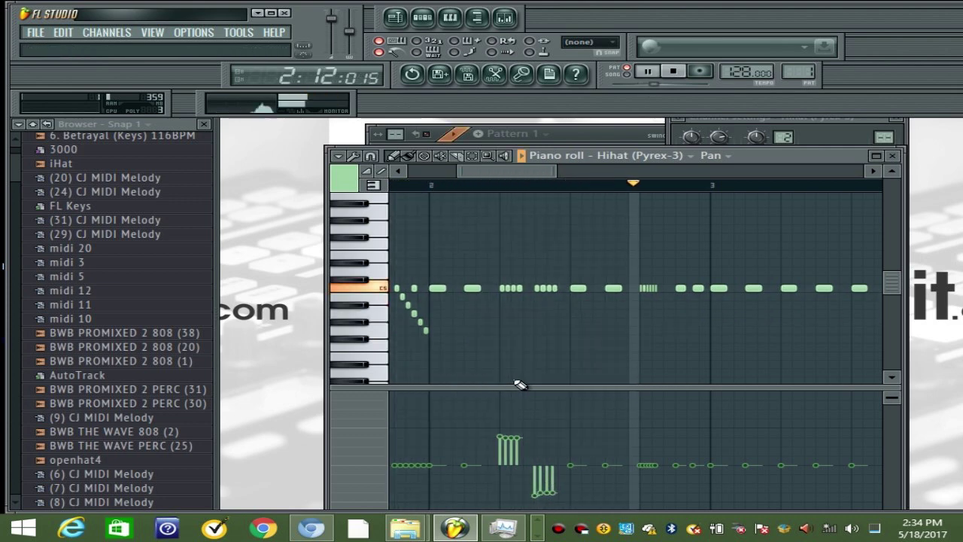
Step: Pan the descending roll at the end of bar 1 left, easing gradually toward centre, and preview it
mouse_move(518, 172)
mouse_down()
mouse_move(576, 183)
mouse_move(431, 174)
mouse_up()
key(space)
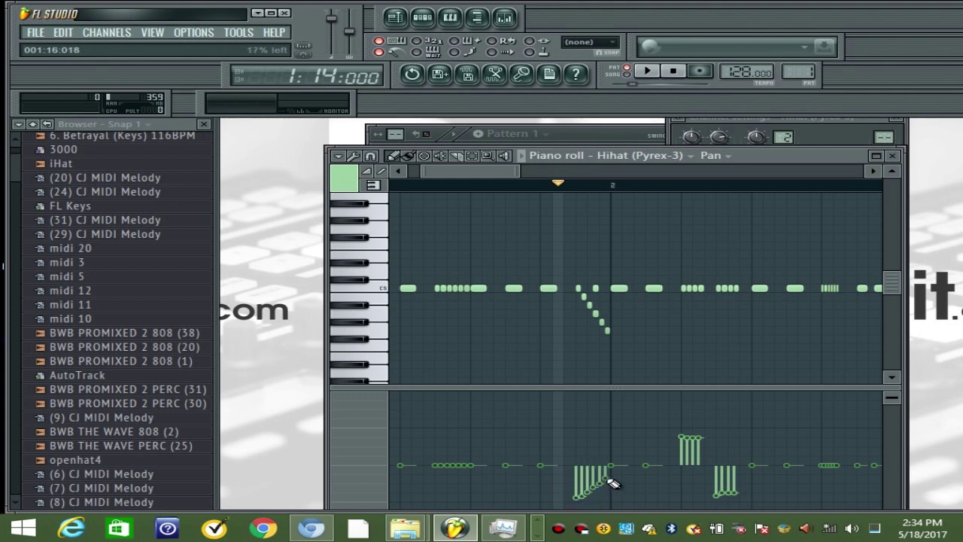
key(space)
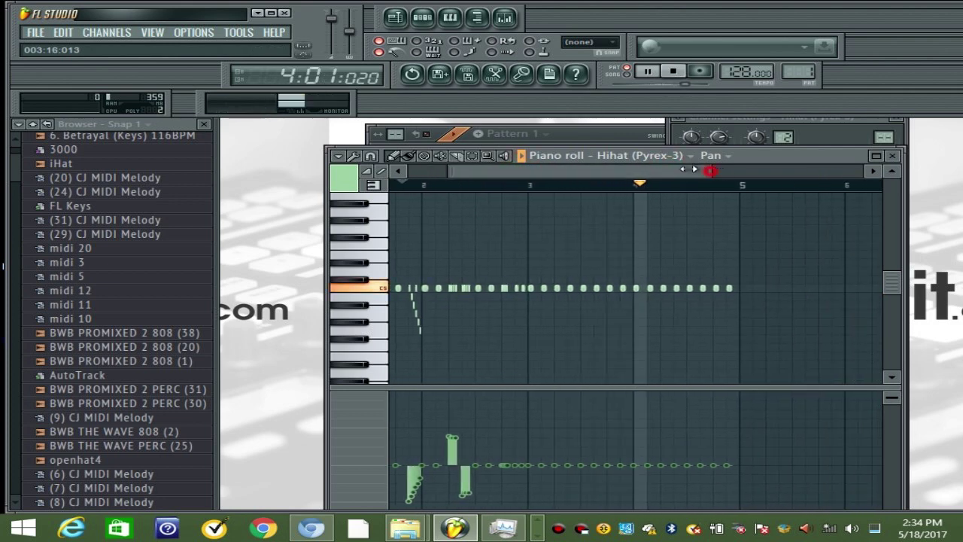
key(space)
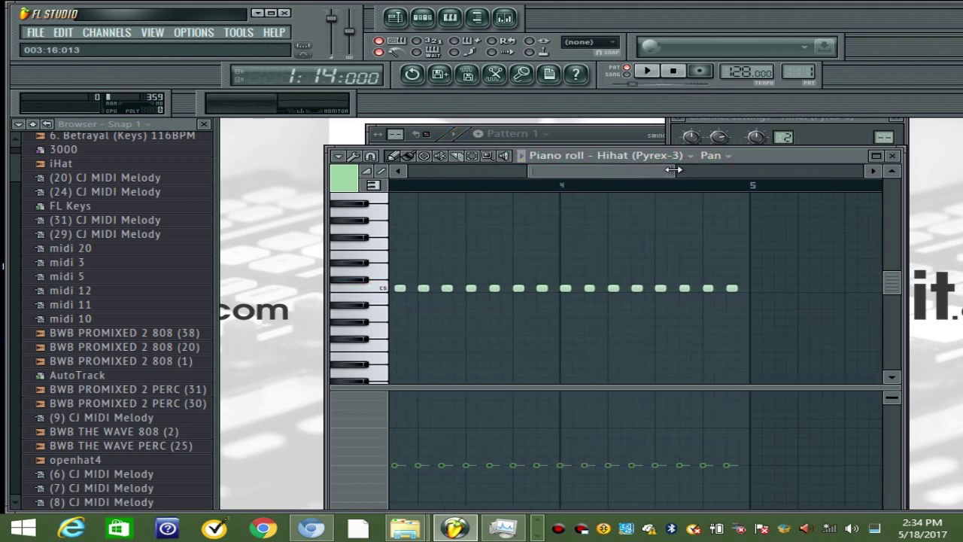
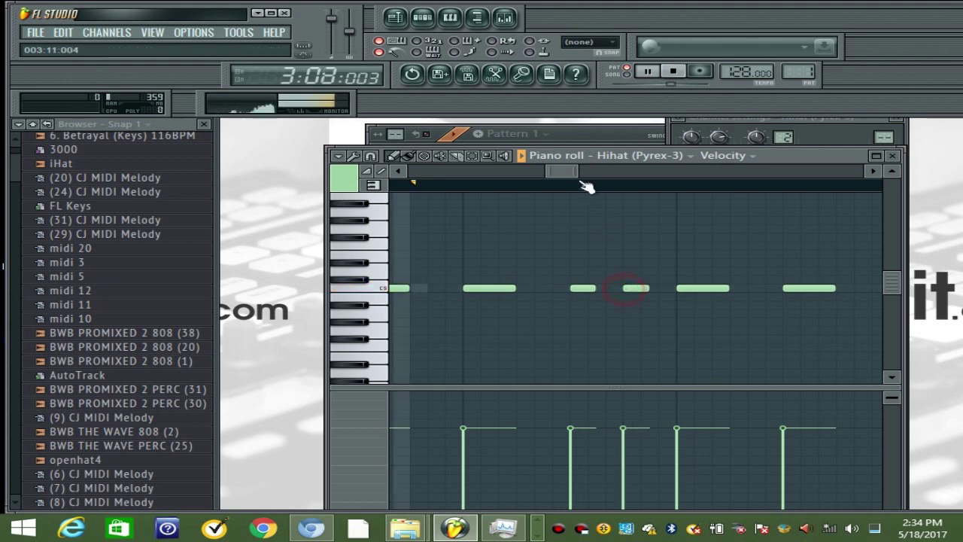
Step: Shorten bar 4's step 3 C5 note to 12 ticks, add three equal notes up to step 5, and play it
drag(558, 172, 593, 174)
key(space)
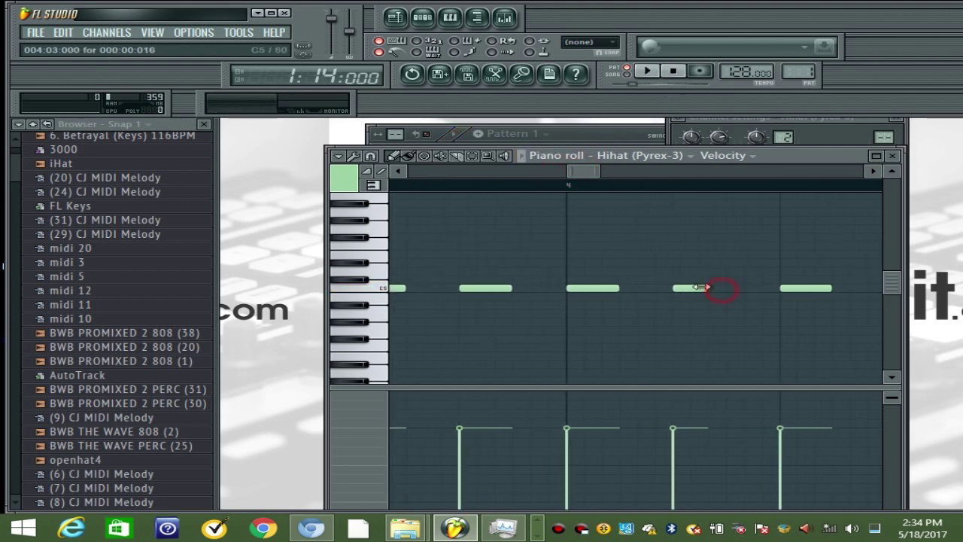
click(728, 289)
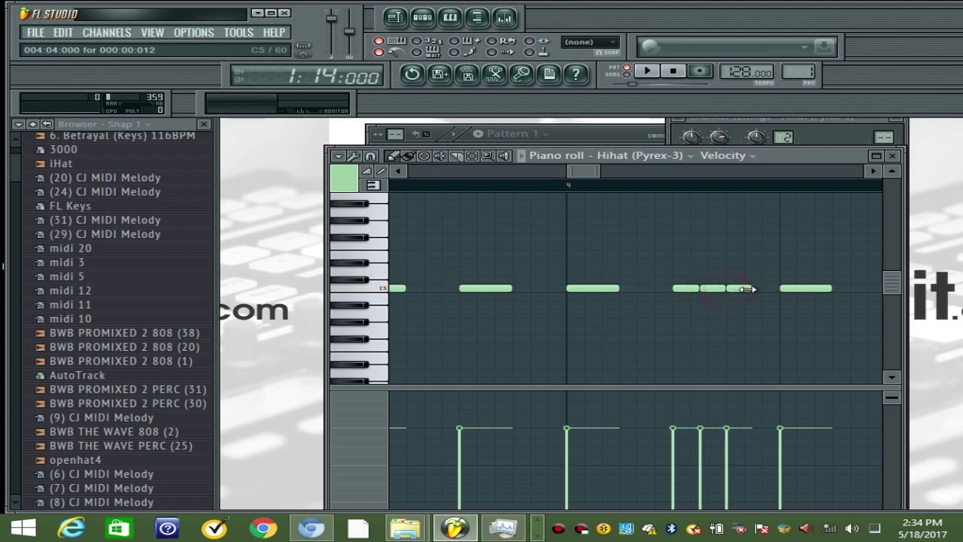
click(756, 289)
key(space)
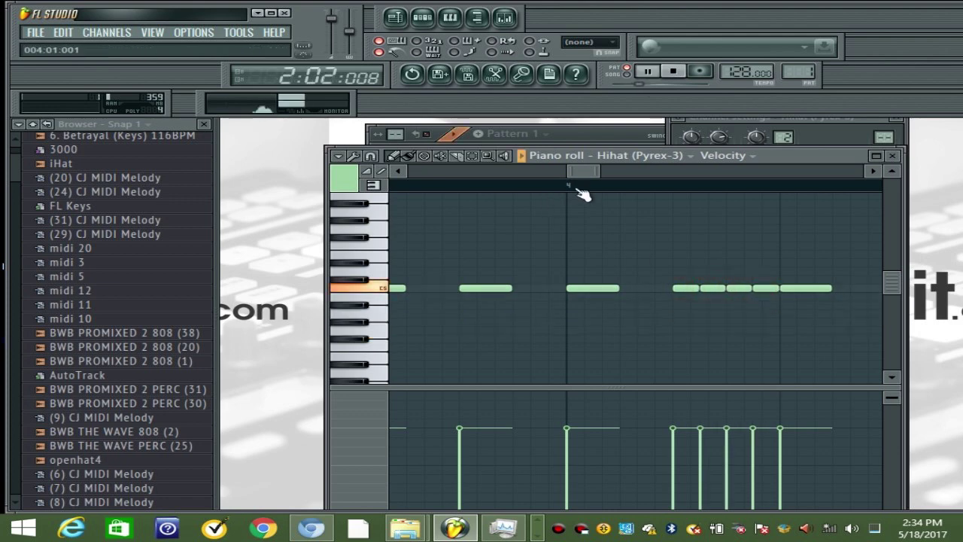
Step: Shorten bar 4's step 9 C5 note to 4 ticks and set the snap to 1/6 step
drag(586, 175, 614, 178)
key(space)
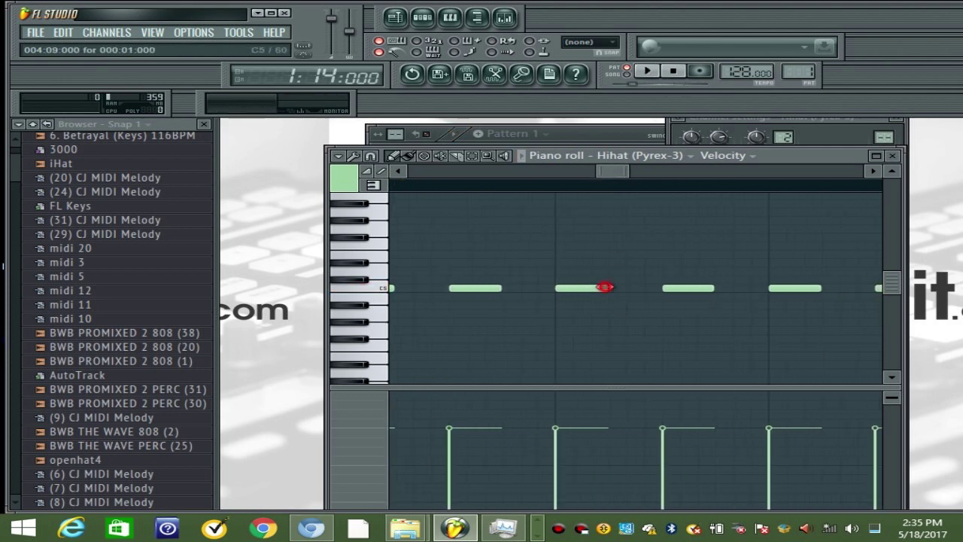
click(574, 288)
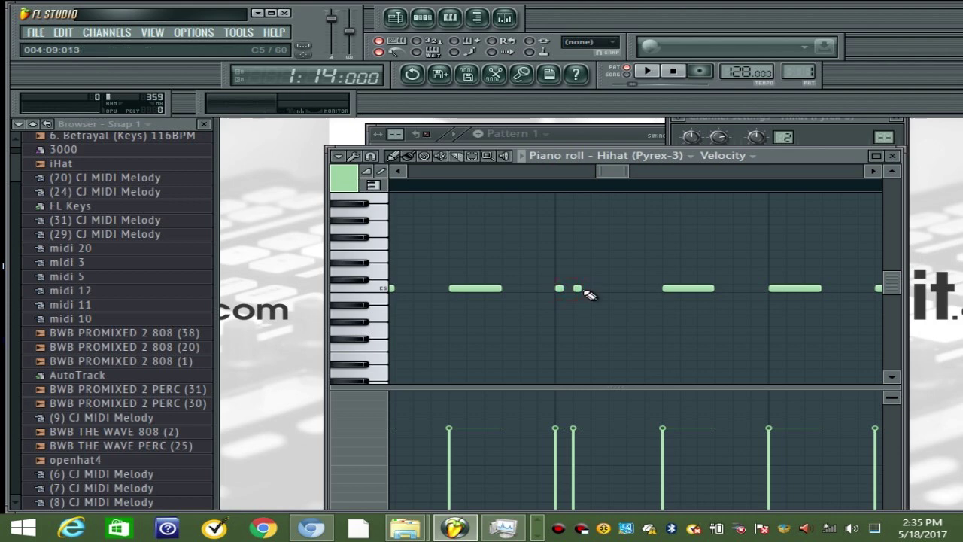
click(335, 159)
mouse_move(376, 247)
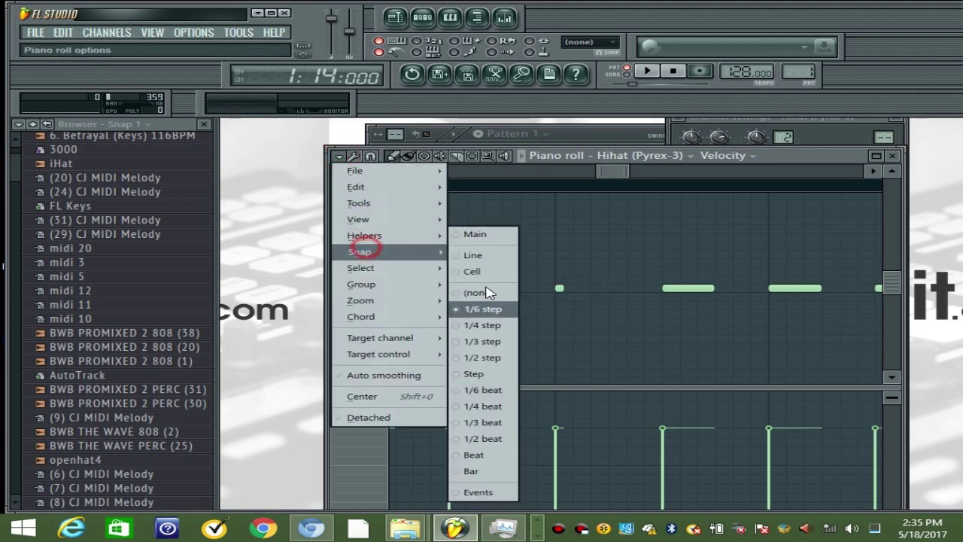
click(486, 308)
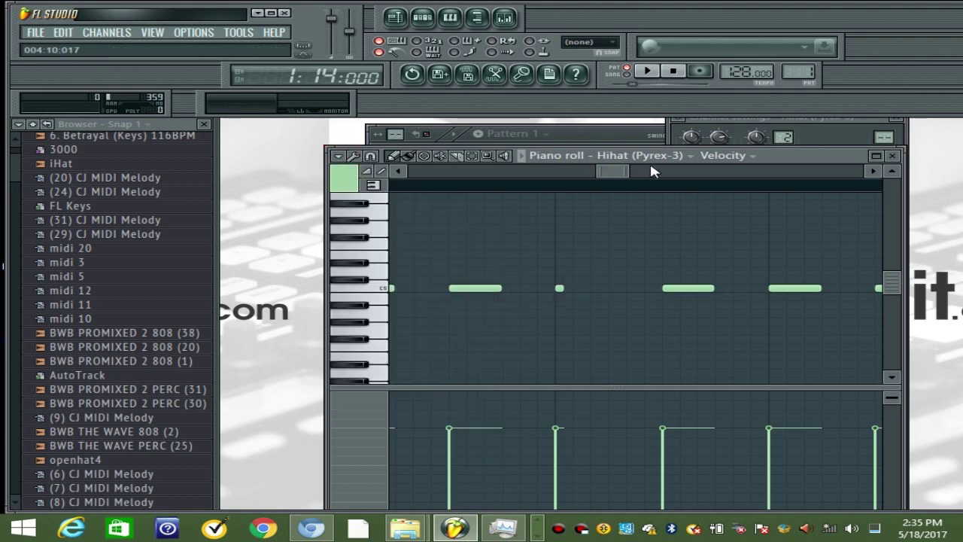
Step: Add five consecutive 4-tick C5 notes after bar 4's step 9 note and play the roll
drag(628, 172, 616, 172)
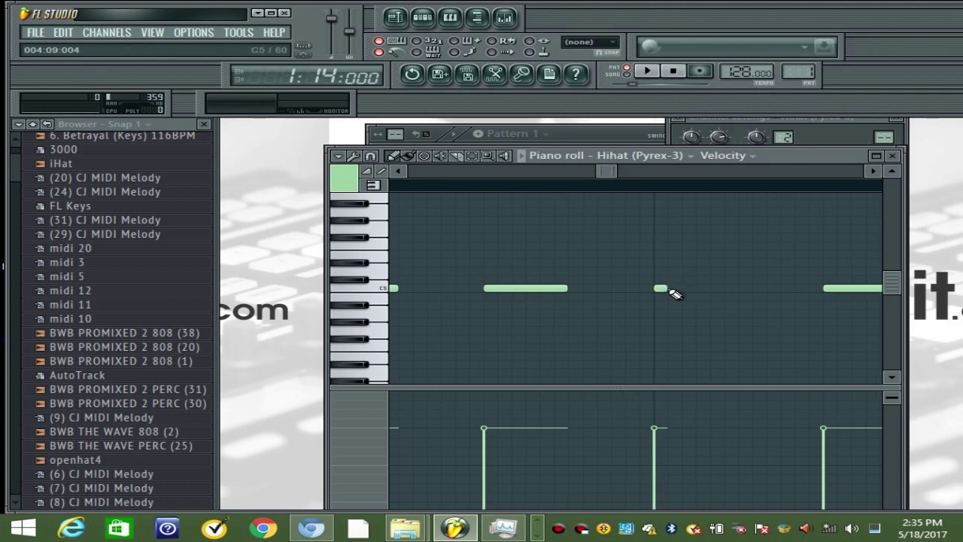
click(700, 289)
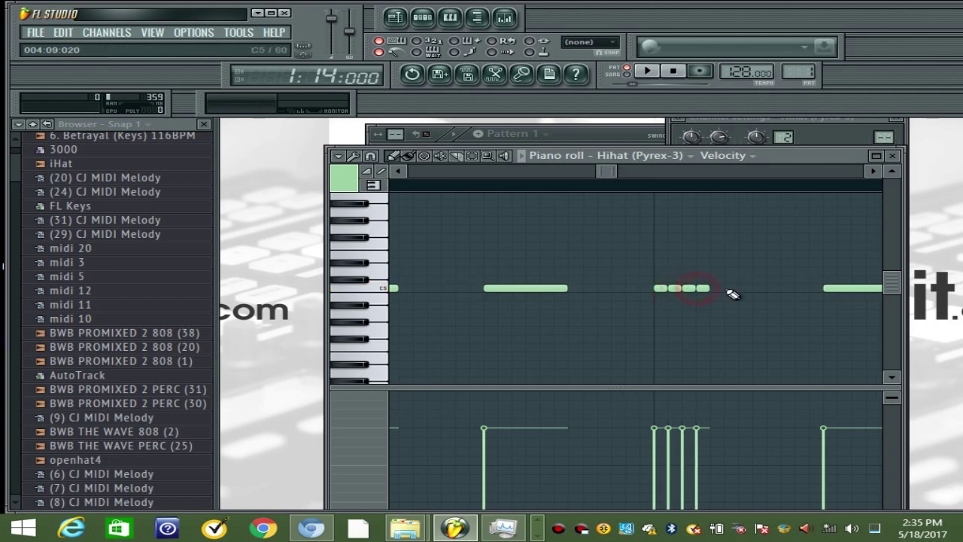
click(713, 288)
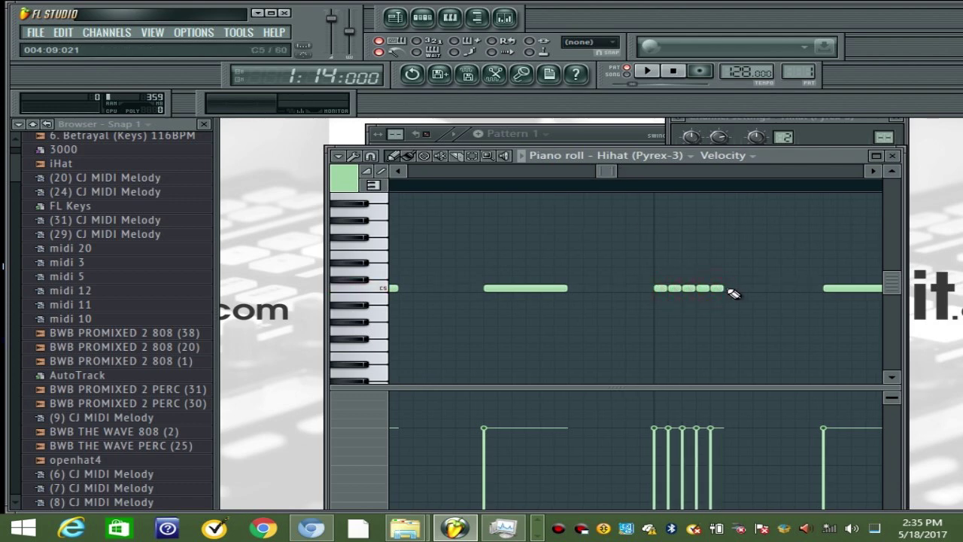
click(728, 289)
key(space)
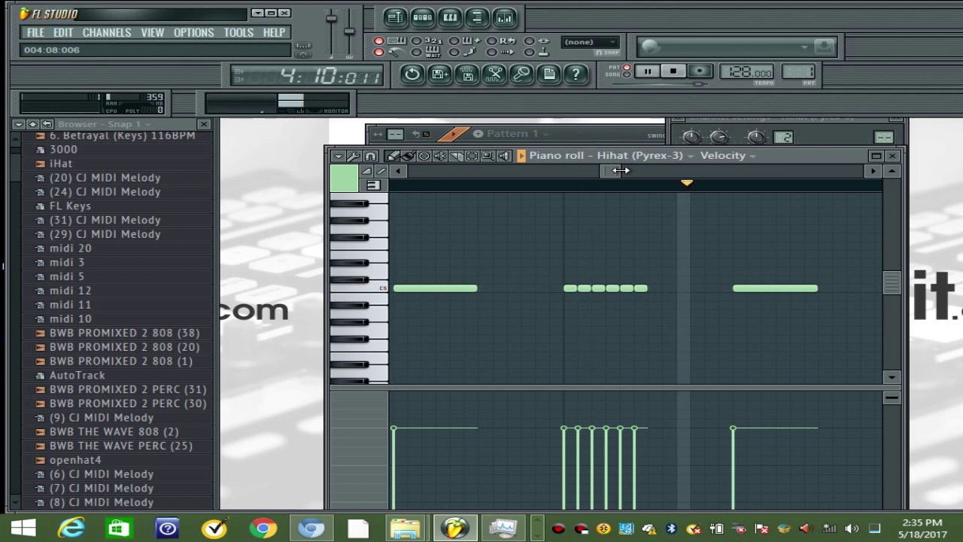
Step: Thin bar 4's step 9 roll to four 4-tick C5 notes spaced 8 ticks apart and play it
key(space)
right_click(590, 287)
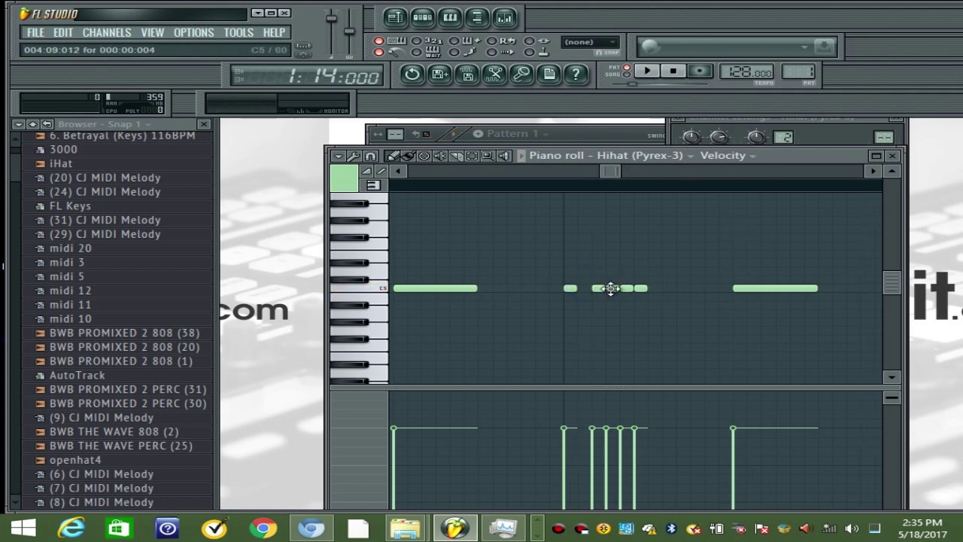
right_click(641, 289)
key(space)
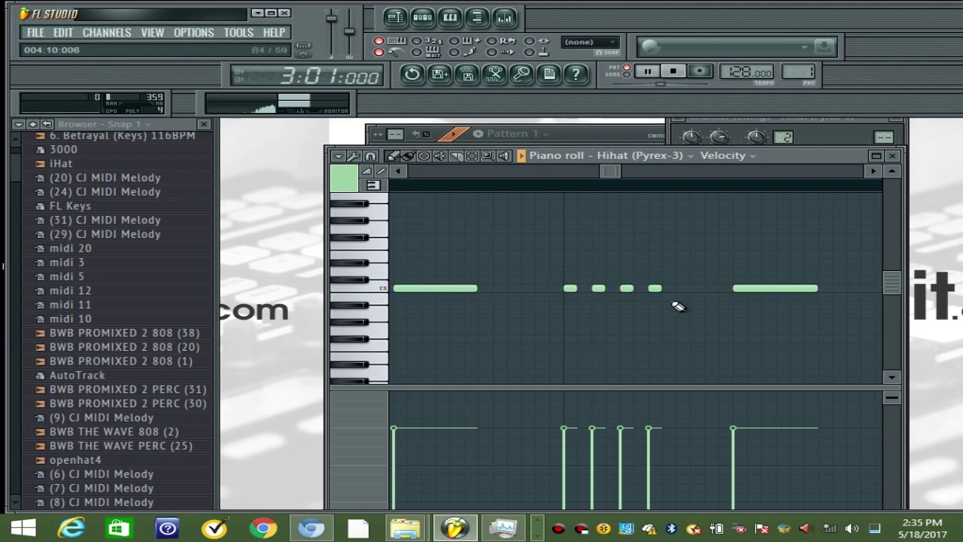
Step: Stop playback and set the piano roll snap to Line
drag(613, 168, 651, 179)
key(space)
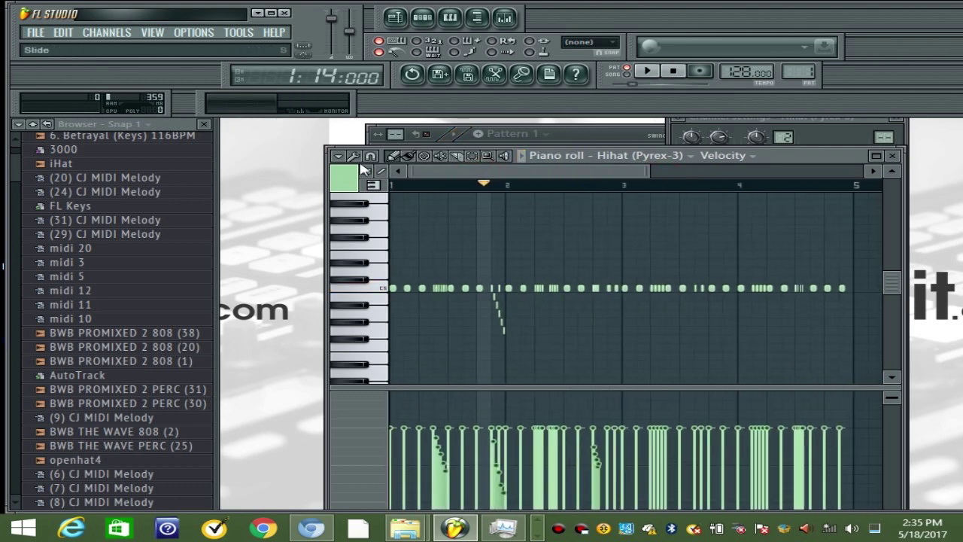
click(338, 156)
click(405, 254)
click(472, 270)
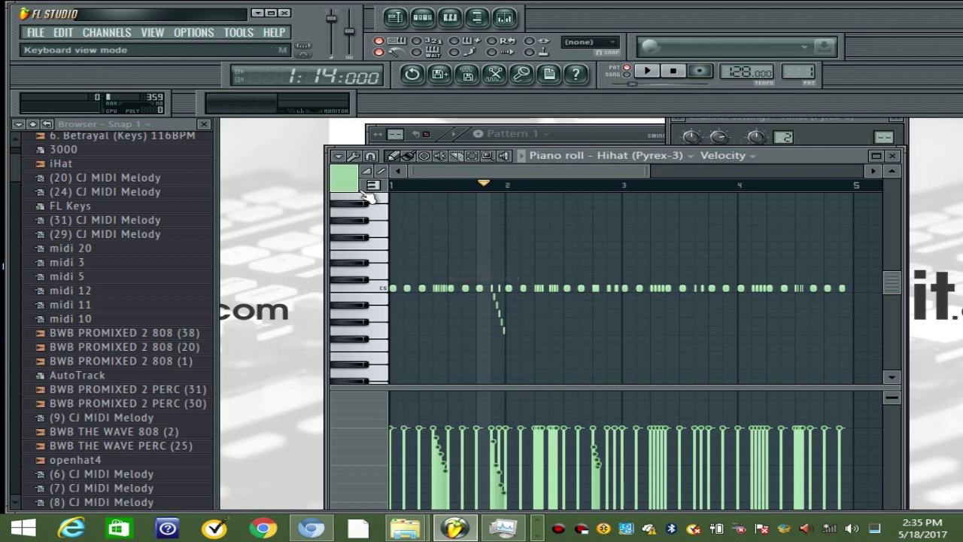
click(345, 158)
mouse_move(365, 250)
click(473, 259)
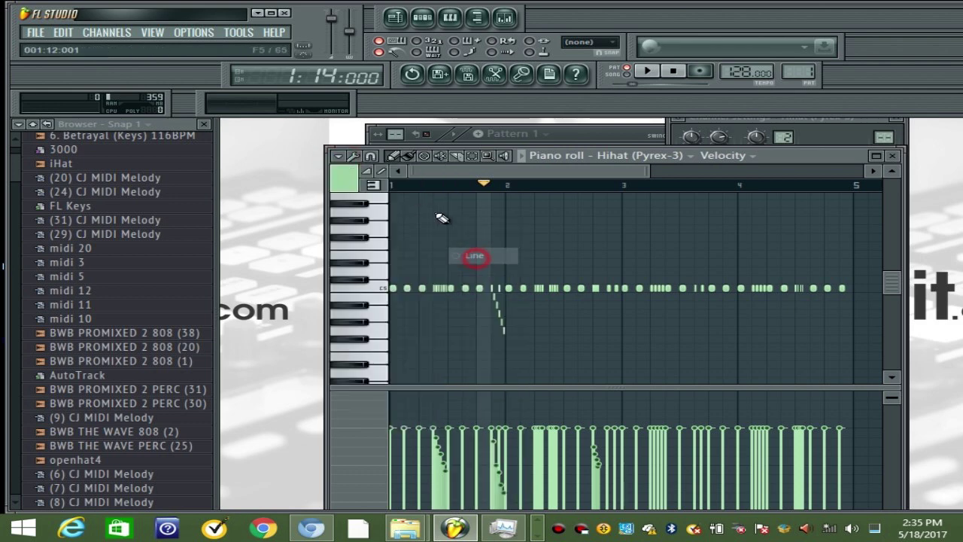
Step: Return playback to the pattern's start, turn off the metronome and play the pattern
click(674, 72)
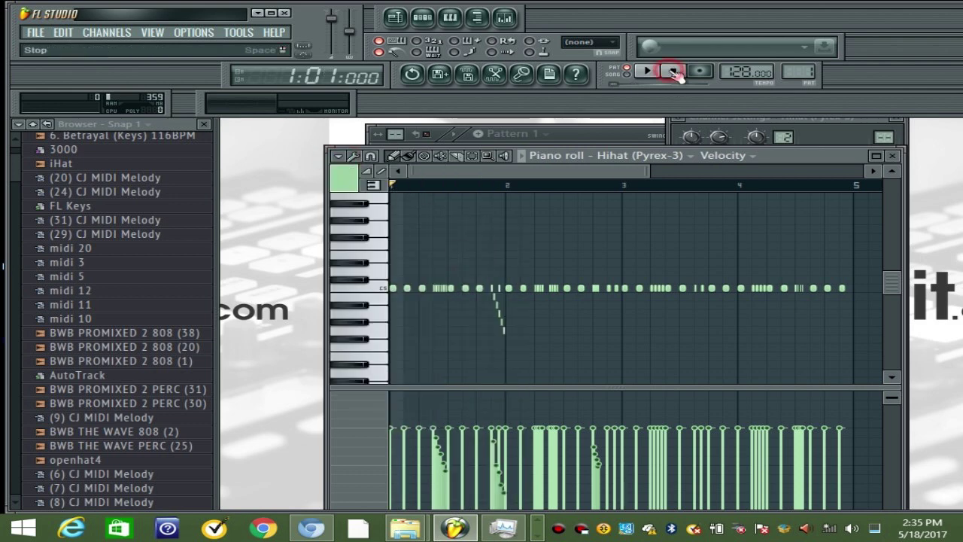
click(647, 72)
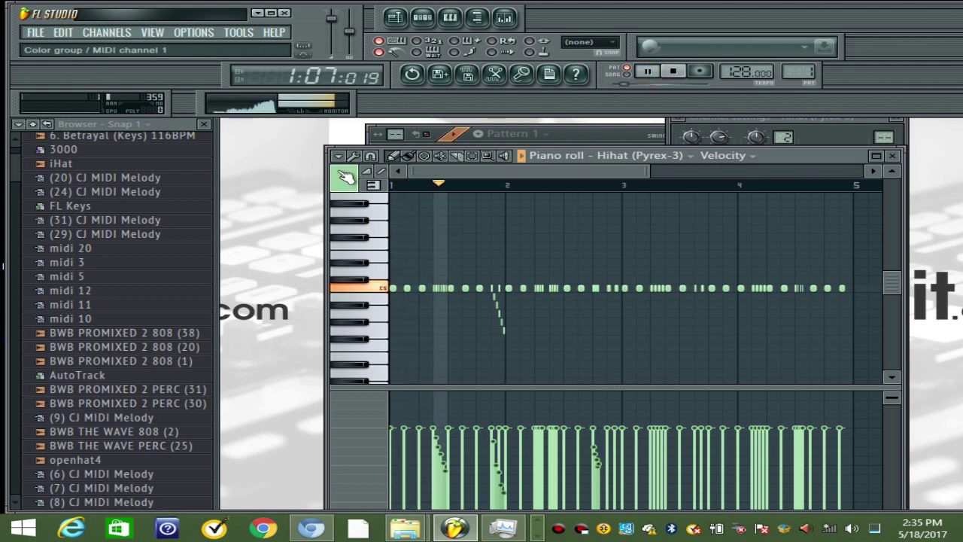
key(space)
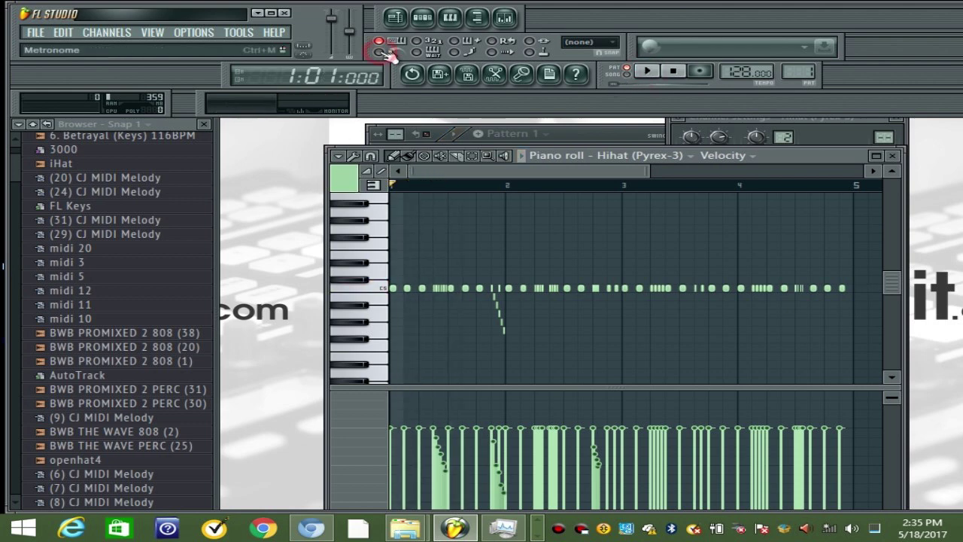
click(647, 72)
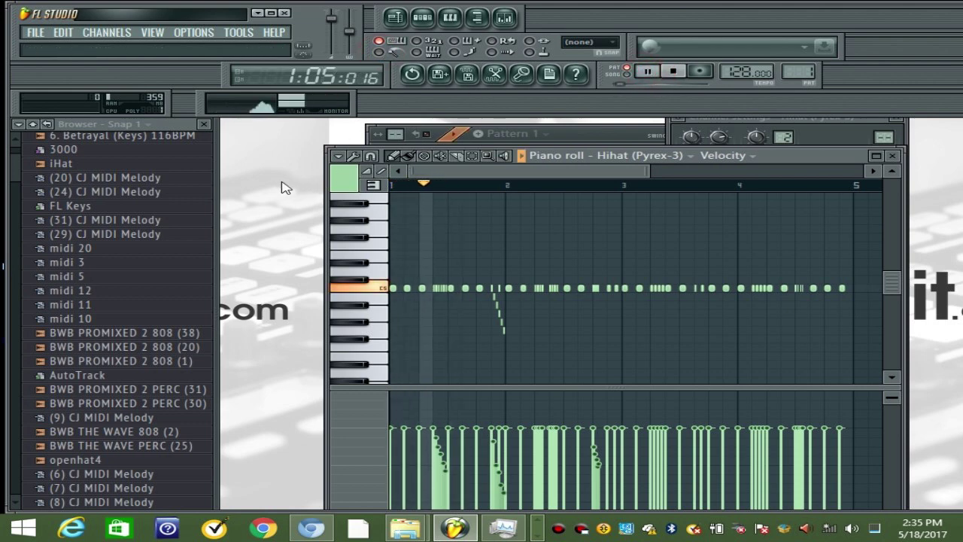
Step: Set the Hihat (Pyrex-2) channel's volume to 77%, pan it about 15% left, and open its channel settings
key(F6)
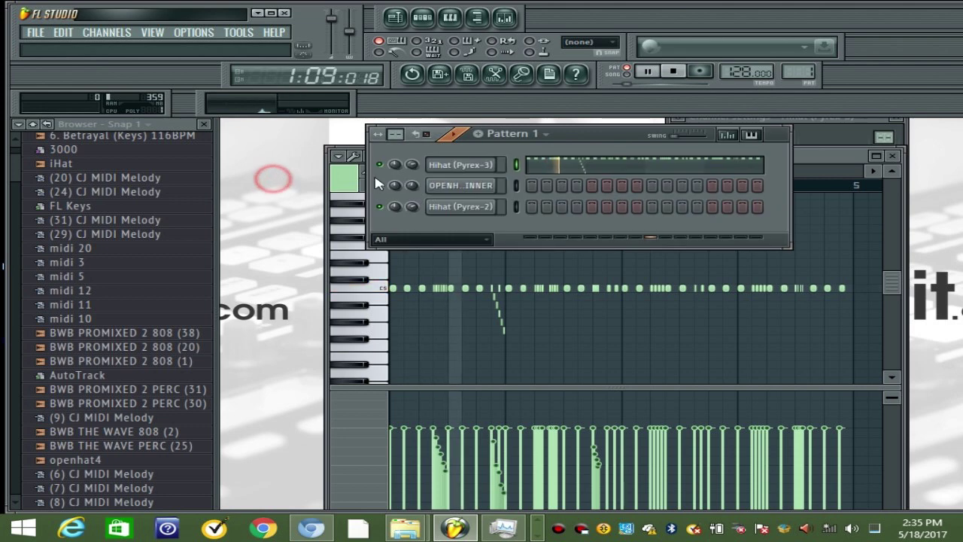
click(452, 185)
click(448, 206)
drag(413, 206, 412, 207)
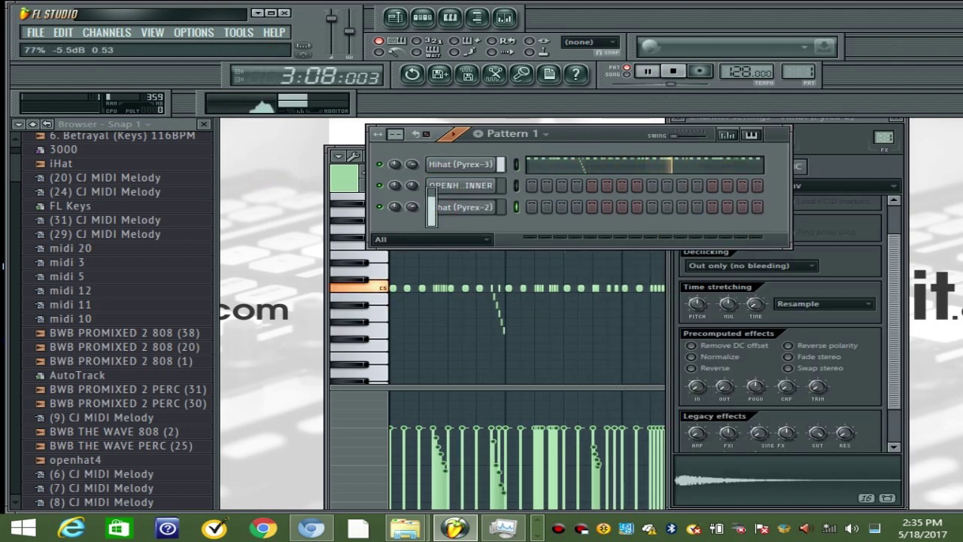
key(space)
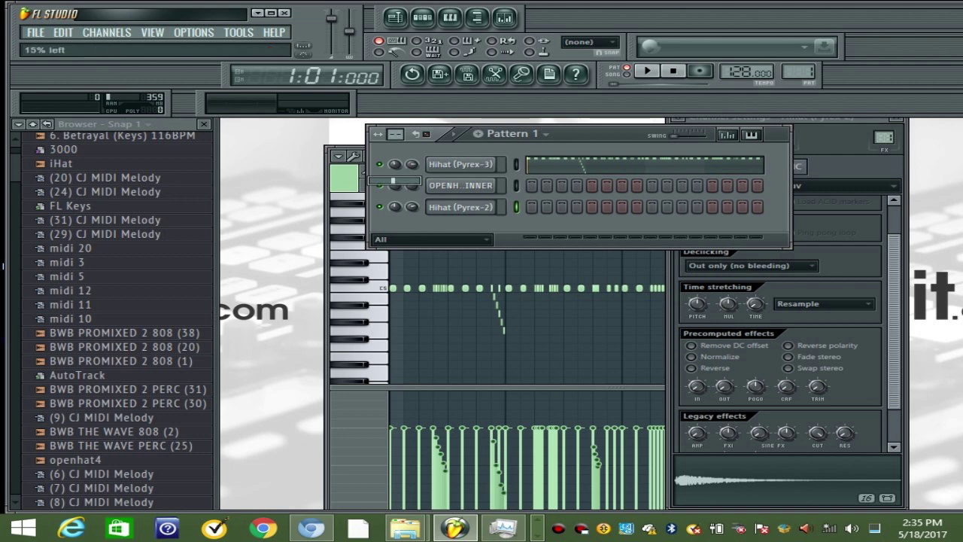
click(455, 211)
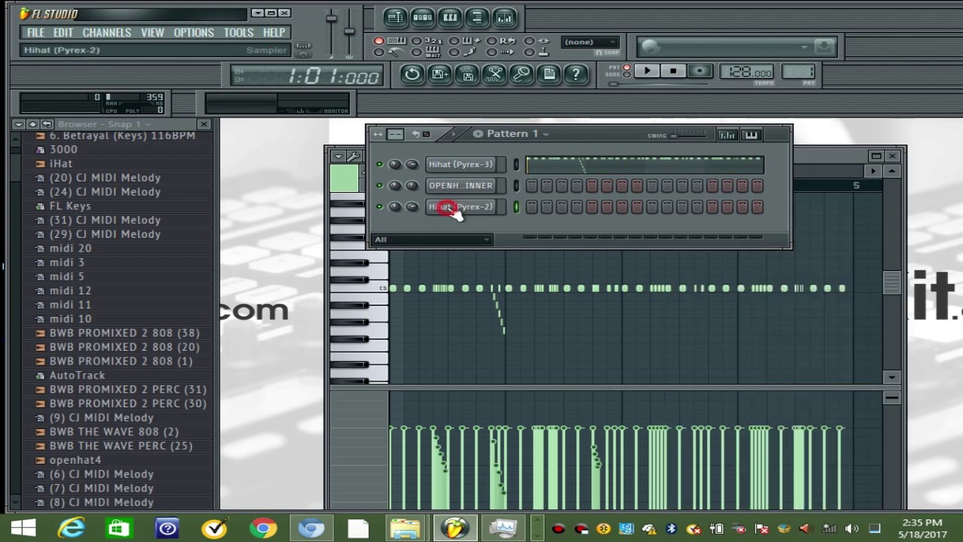
click(267, 161)
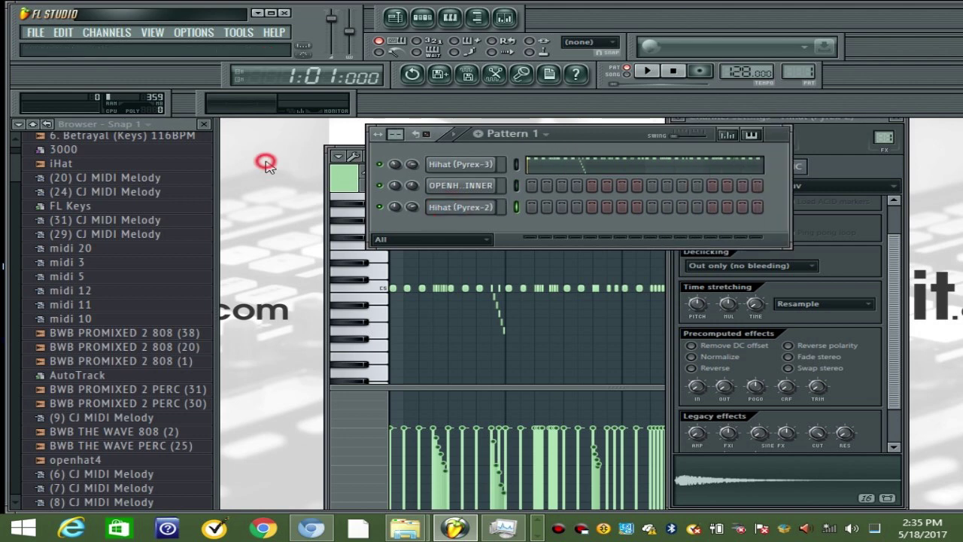
click(455, 206)
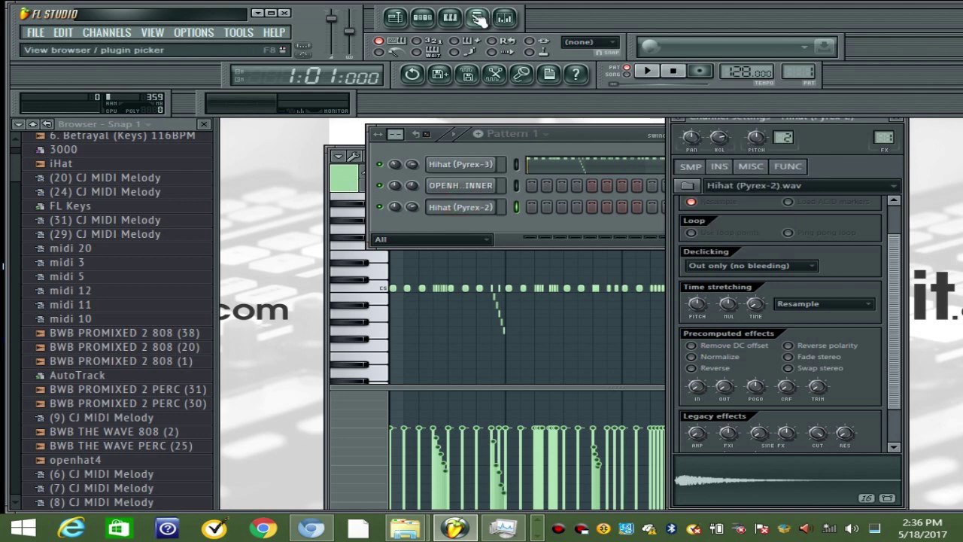
Step: Open the piano roll and switch it to the Hihat (Pyrex-2) channel around bars 1 and 2
click(450, 17)
scroll(655, 173, right, 3)
click(647, 156)
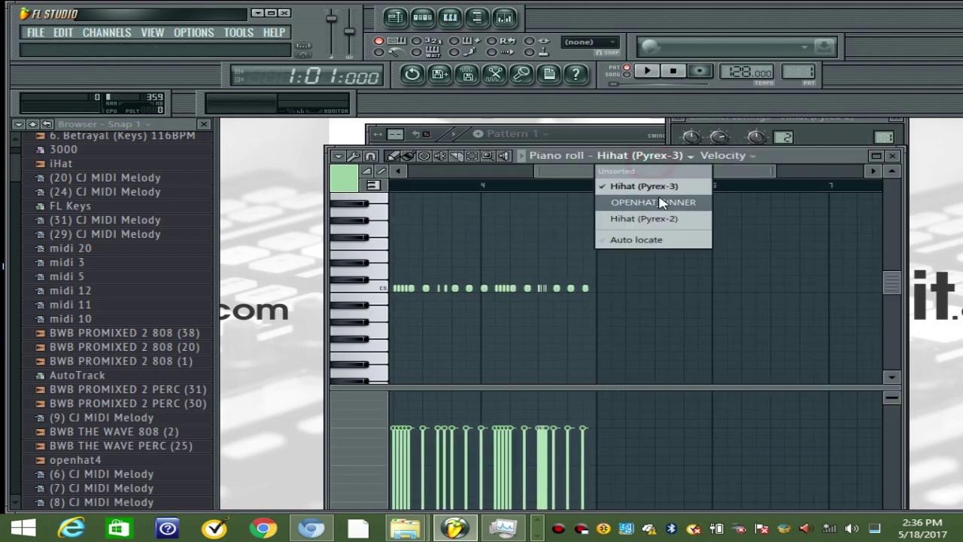
click(638, 217)
drag(610, 174, 431, 193)
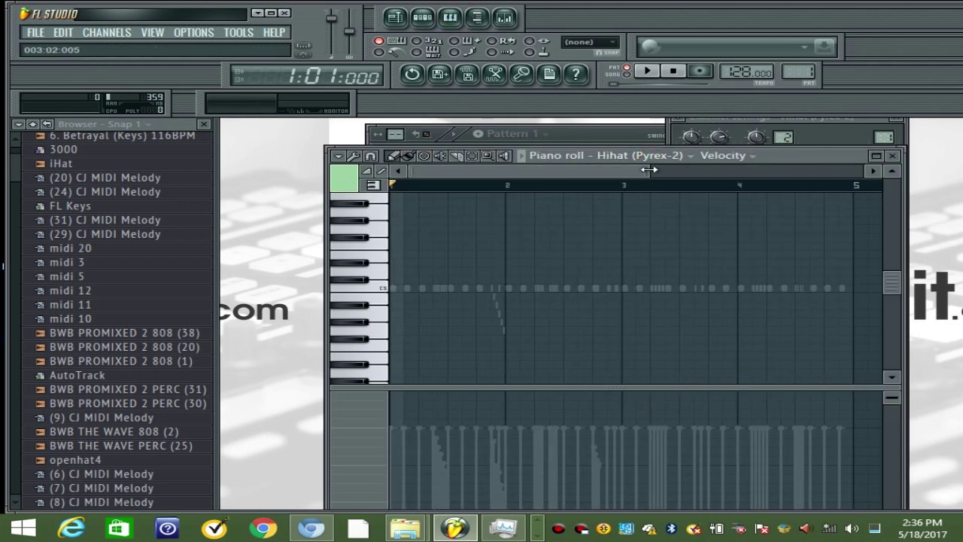
drag(652, 170, 508, 185)
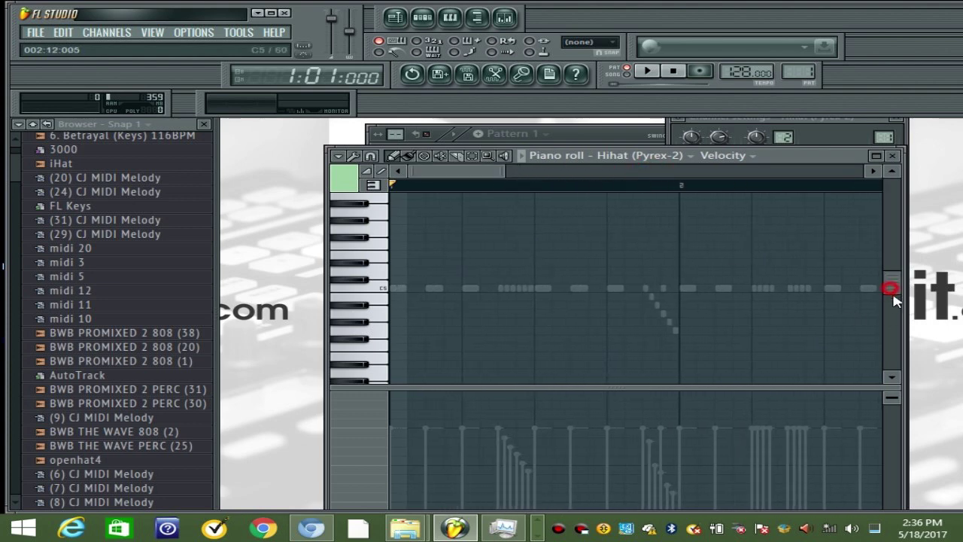
Step: Audition Hihat (Pyrex-2) on the lower keys around F#4 while the pattern plays
drag(893, 297, 889, 304)
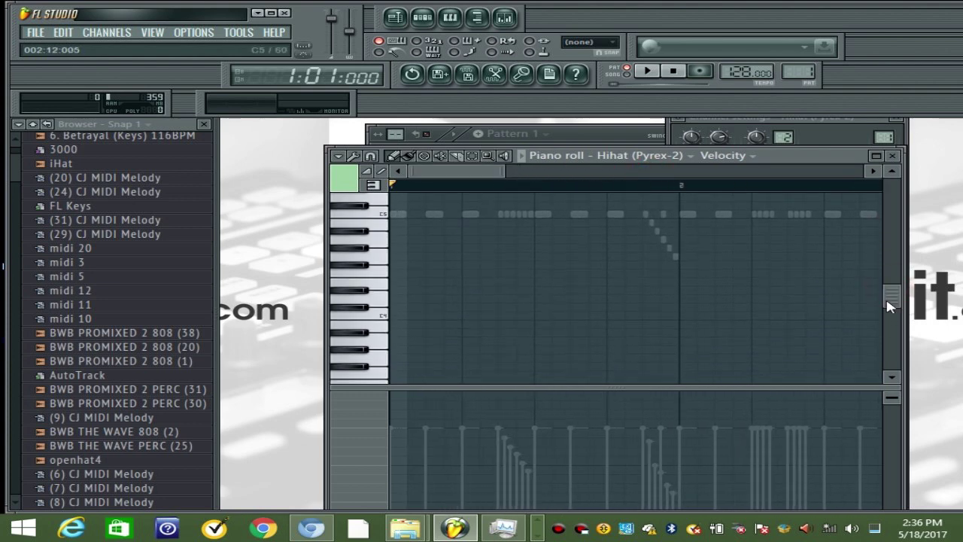
click(377, 268)
key(space)
key(space)
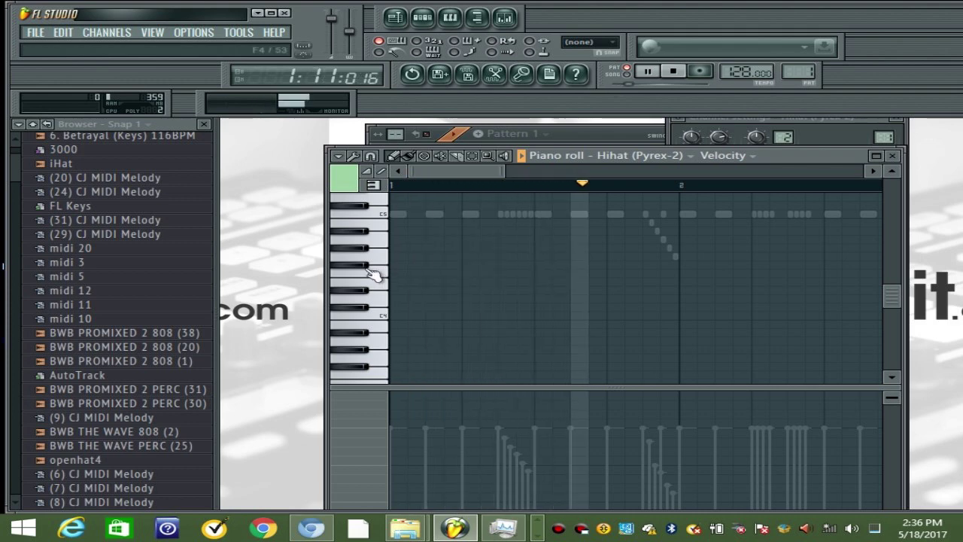
click(364, 268)
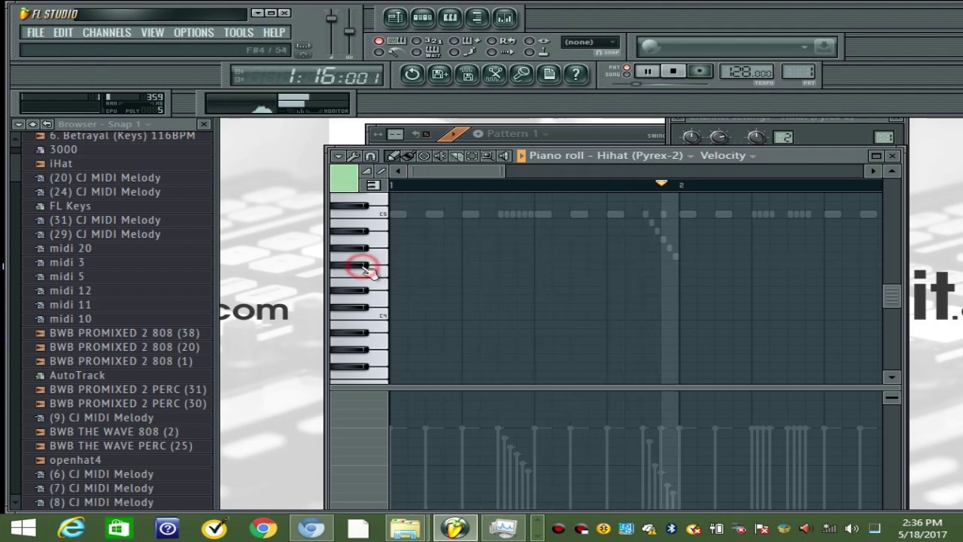
Step: Place short F#4 notes at bar 1 steps 7, 8 and 15 and bar 2 step 3 during playback
click(498, 265)
click(517, 265)
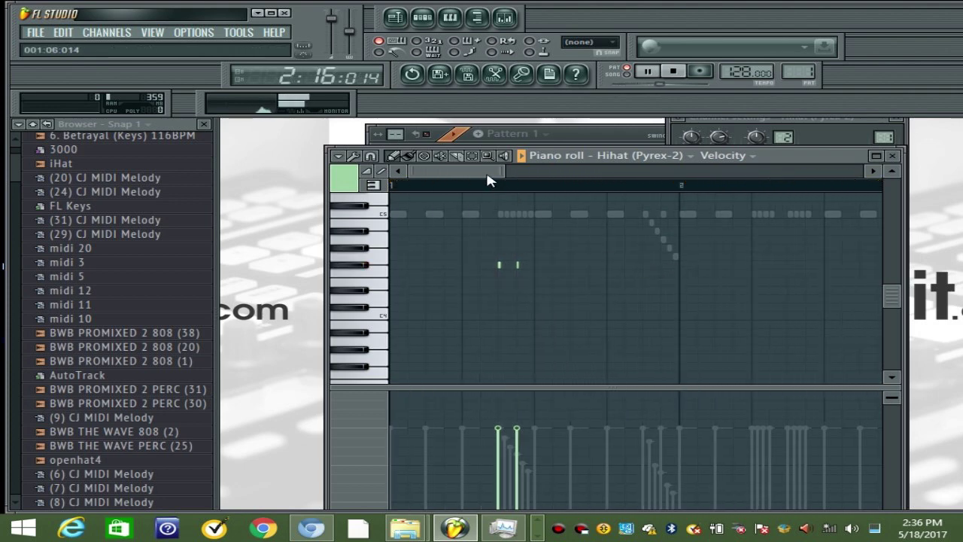
drag(487, 173, 518, 173)
click(489, 265)
key(space)
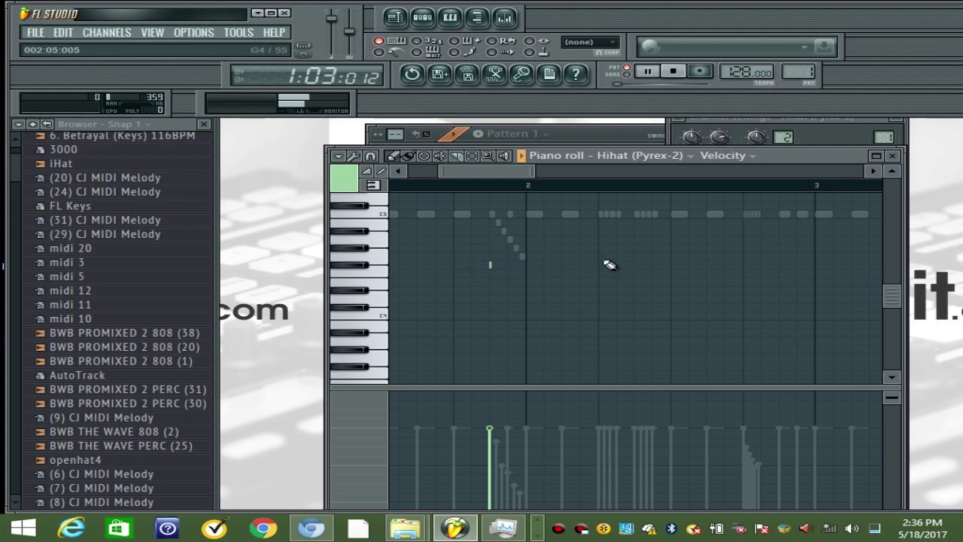
click(562, 265)
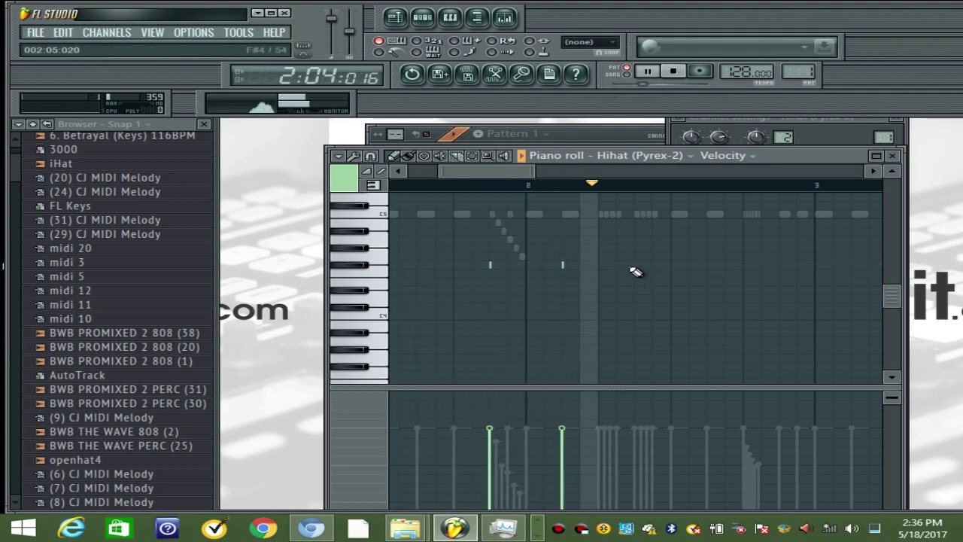
Step: Add short F#4 notes at bar 2 steps 13 to 16, lowering step 14's velocity and setting step 16's to about 68%
click(745, 265)
click(762, 264)
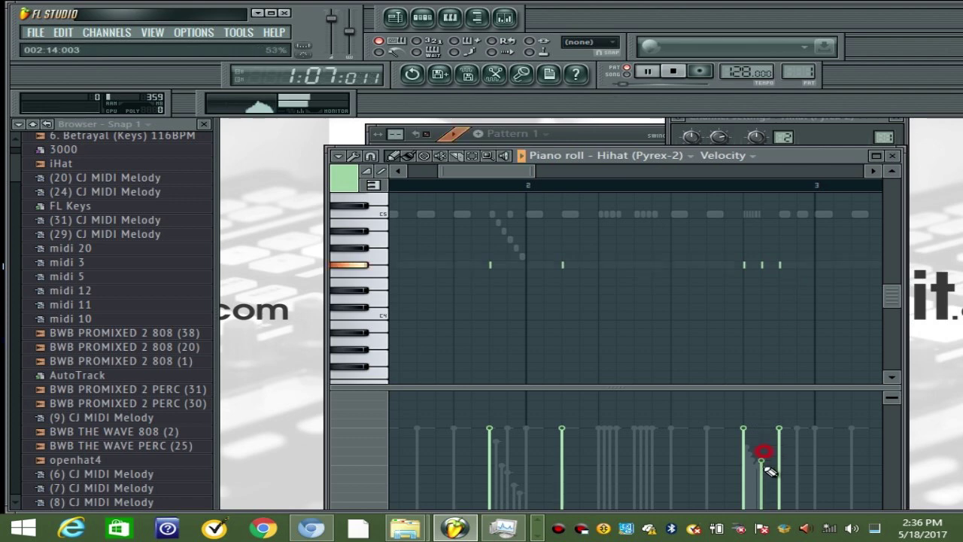
drag(768, 471, 762, 476)
click(797, 265)
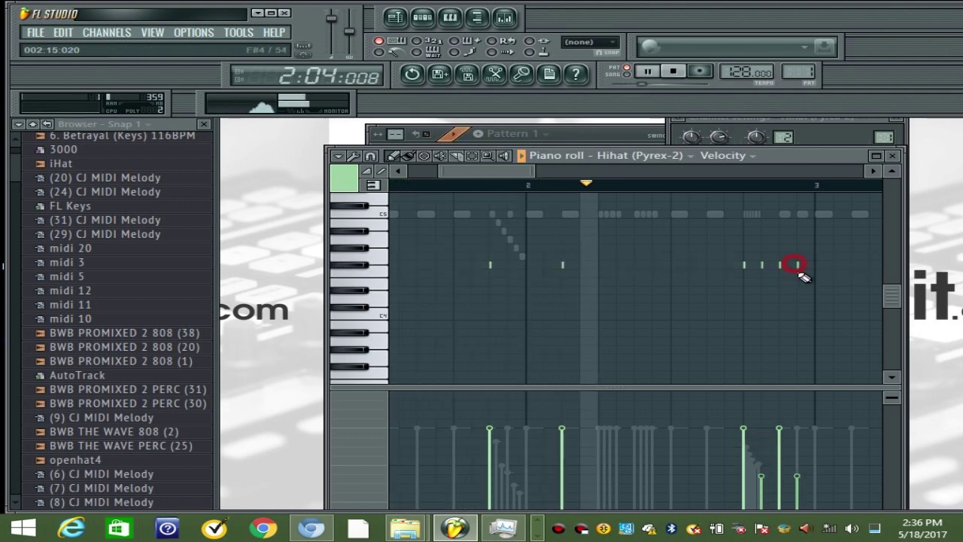
click(802, 435)
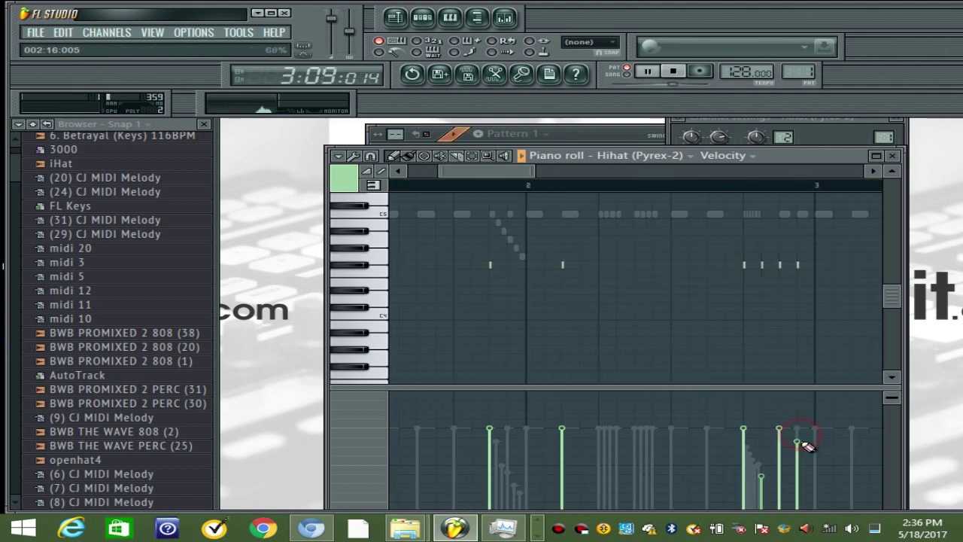
Step: Place short F#4 notes at bar 3 steps 7 and 15 and bar 4 steps 3, 13, 14 and 15, at about 72% velocity
drag(535, 172, 601, 173)
click(516, 264)
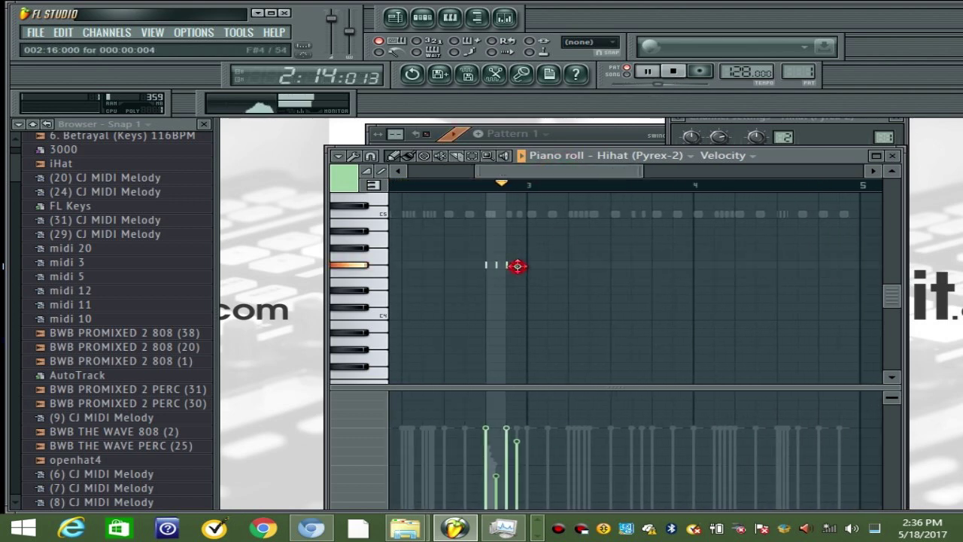
click(589, 264)
click(591, 434)
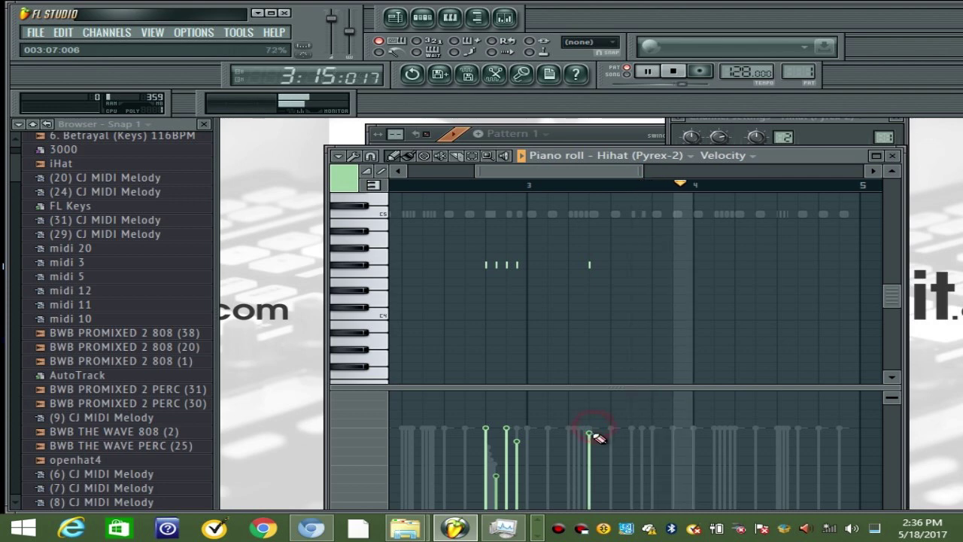
click(672, 264)
click(714, 264)
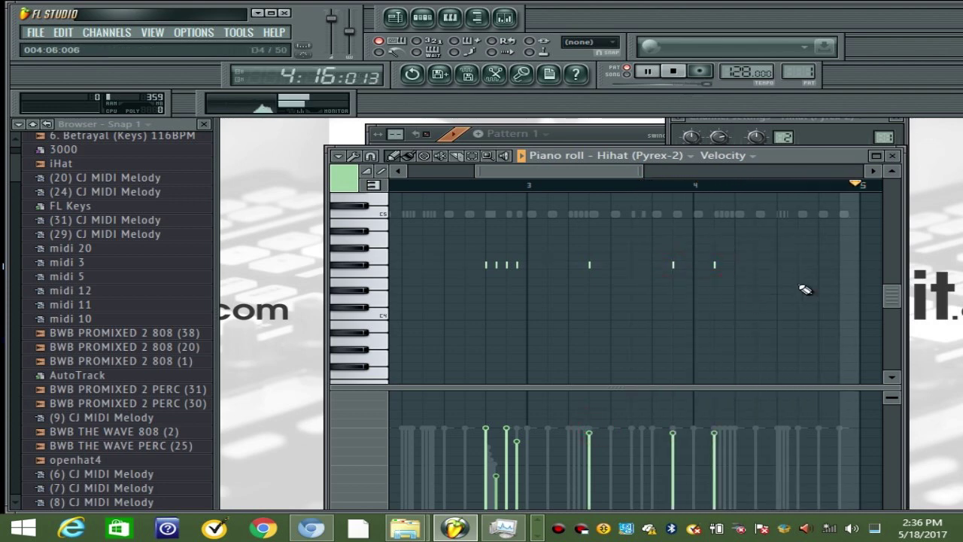
click(817, 265)
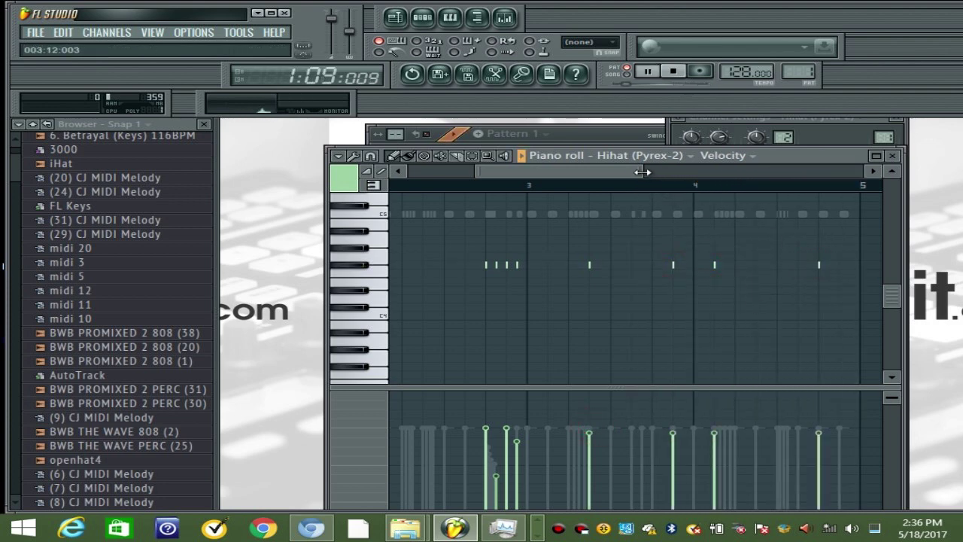
mouse_move(642, 172)
mouse_down()
mouse_move(627, 172)
mouse_move(645, 172)
mouse_up()
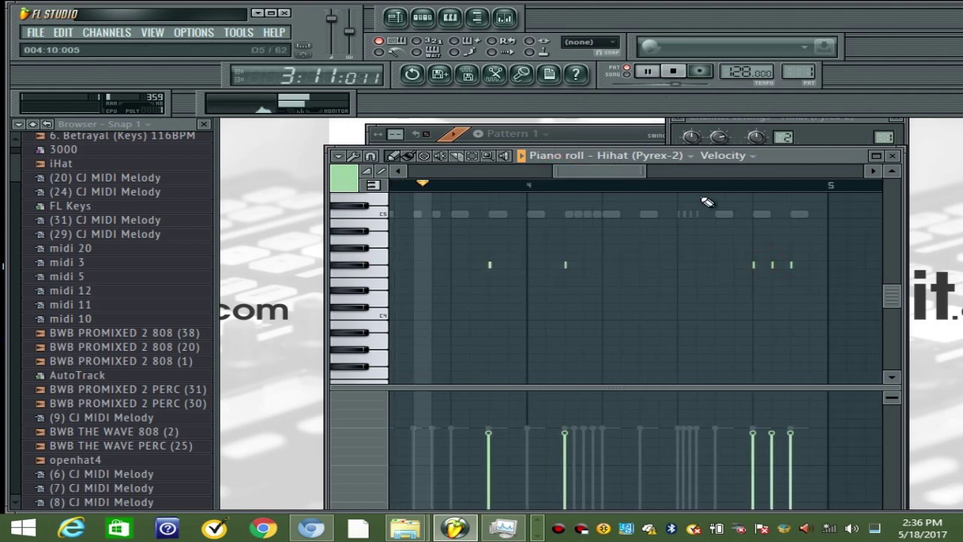
drag(647, 173, 758, 174)
drag(672, 176, 520, 180)
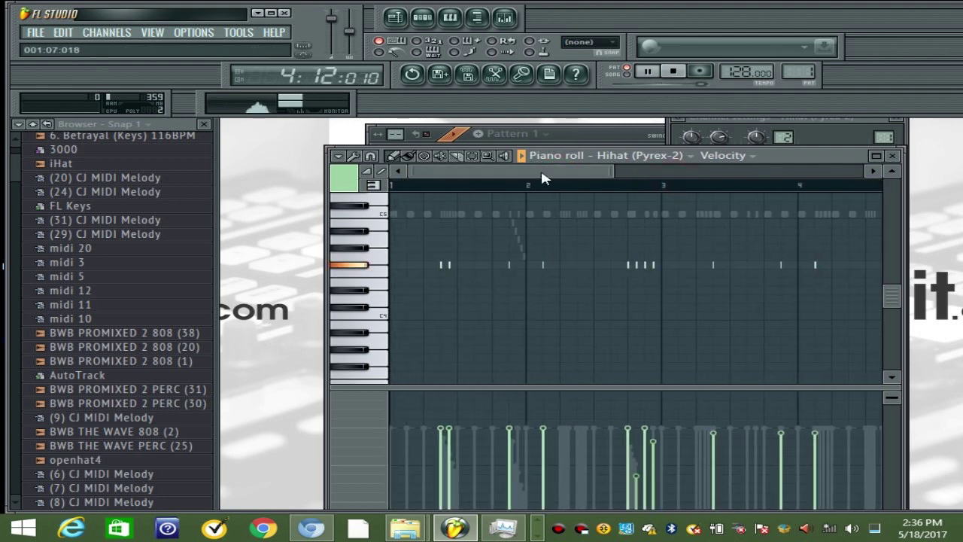
Step: Close the piano roll and lower the volume of the Hihat (Pyrex-2) channel
click(894, 157)
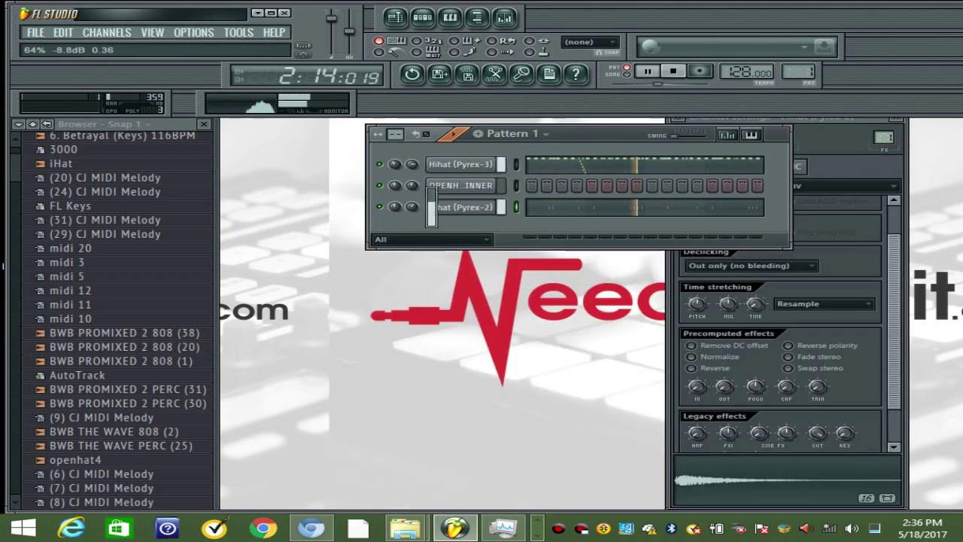
drag(412, 207, 412, 209)
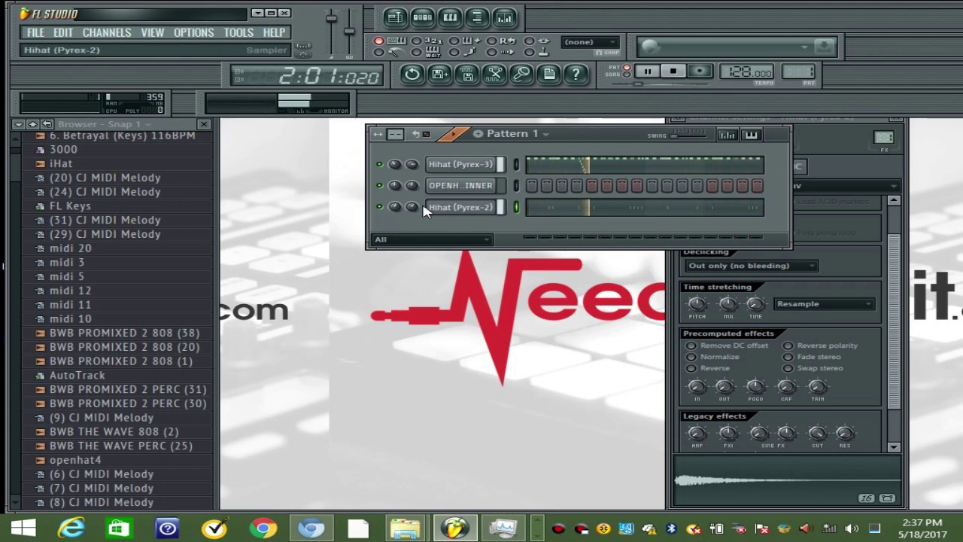
drag(411, 206, 412, 205)
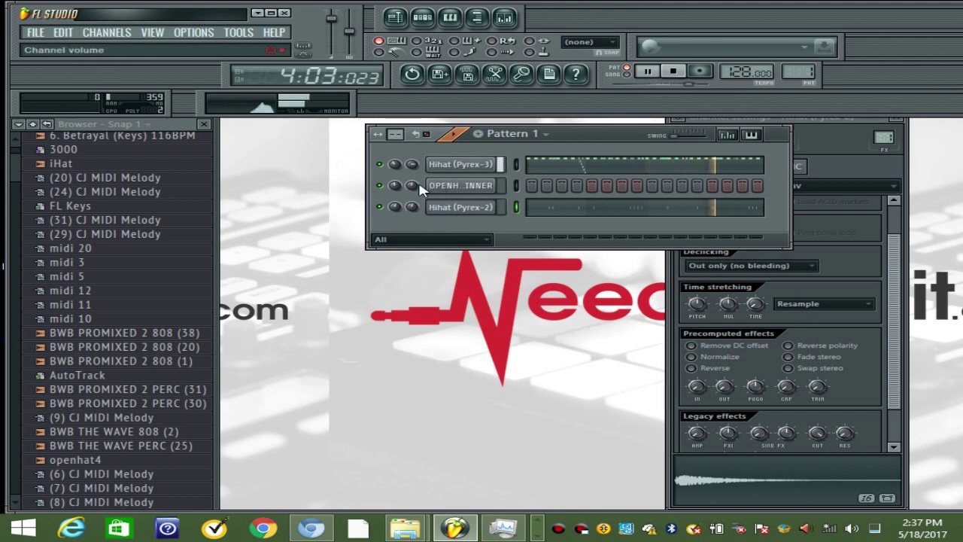
Step: Open the OPENHAT_SINNER channel in the piano roll and stop playback
mouse_move(412, 186)
click(460, 185)
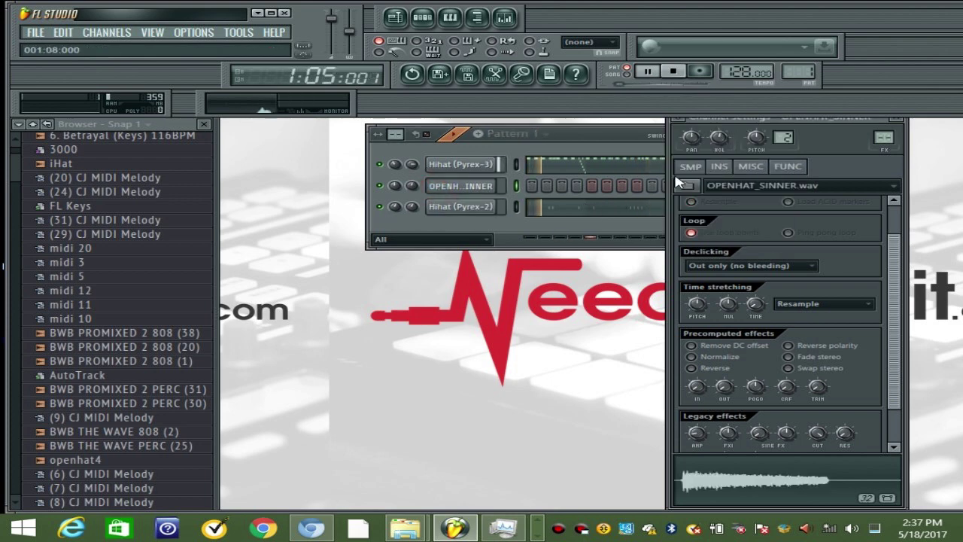
click(720, 167)
click(689, 167)
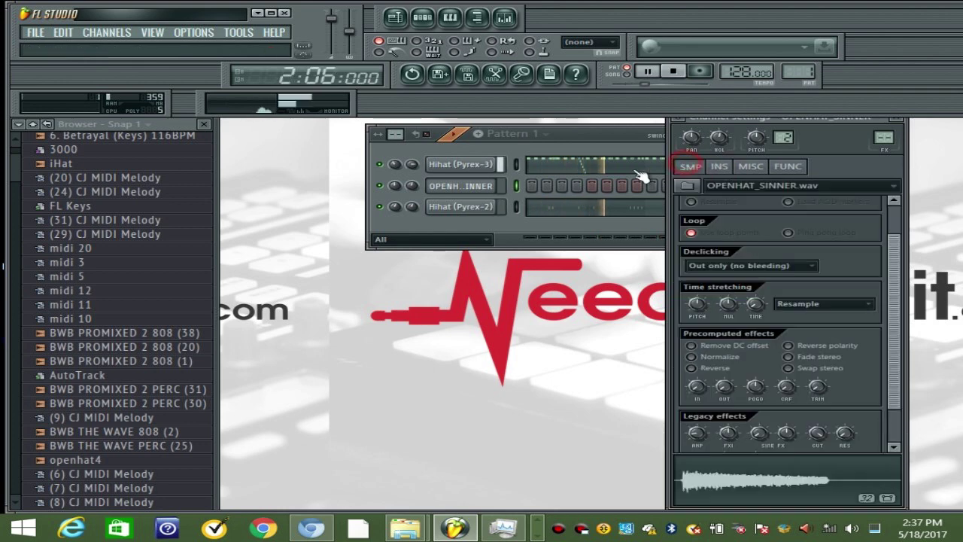
click(450, 19)
click(520, 160)
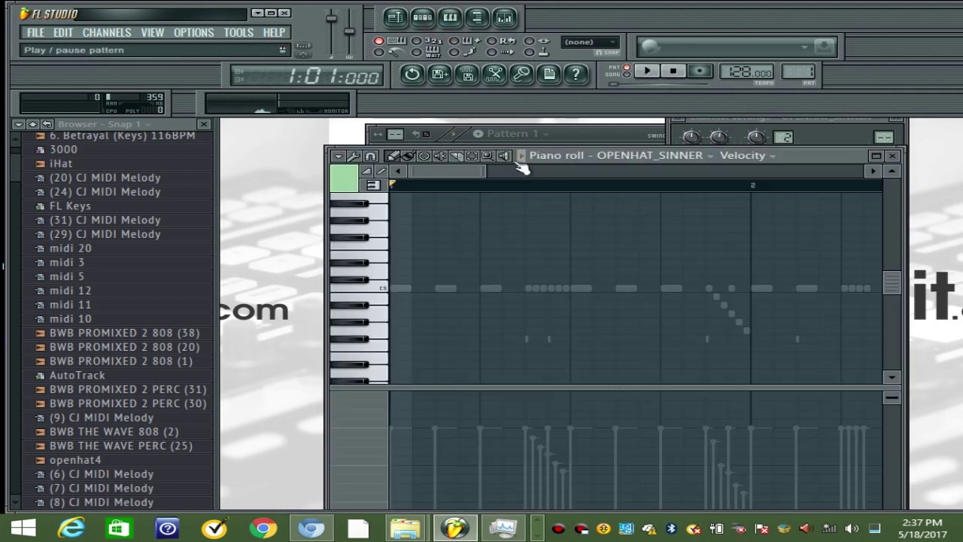
Step: Place a C5 open hat at bar 1 step 7, two steps long, and play the pattern
drag(487, 170, 467, 171)
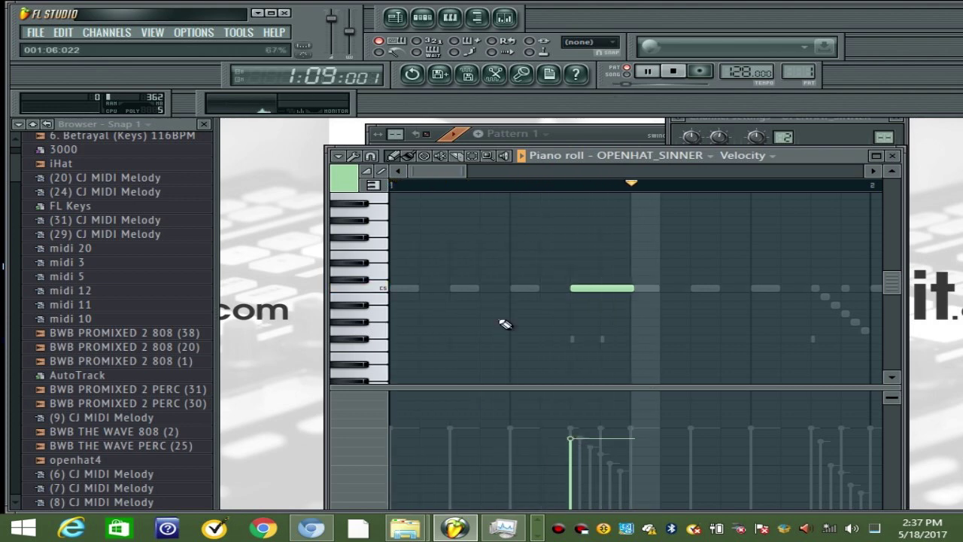
key(space)
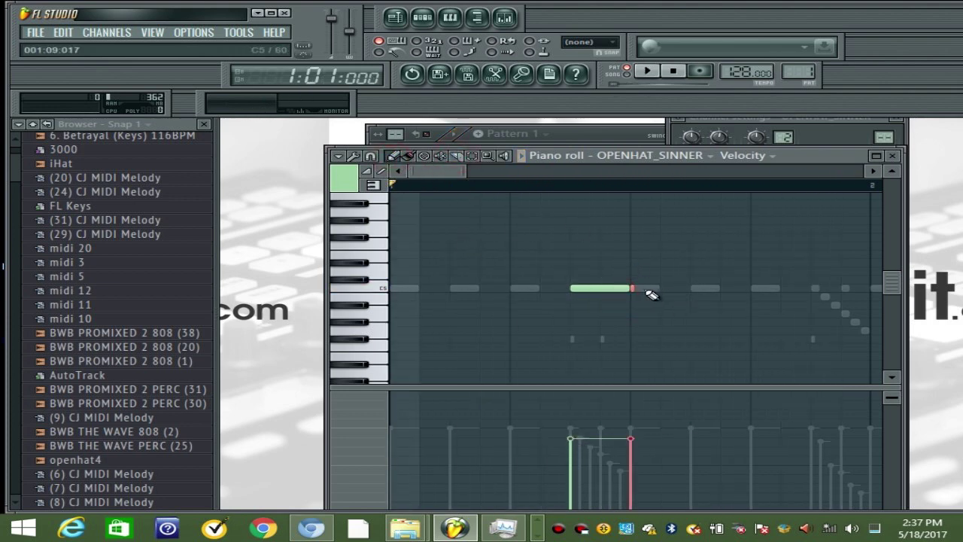
key(space)
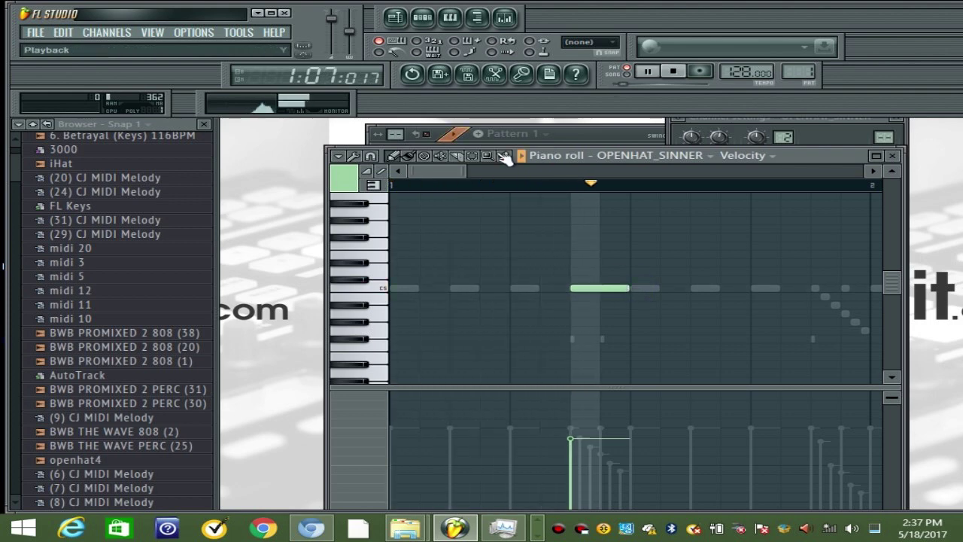
Step: Add a two-step C5 open hat at bar 2 step 3 and slightly lower the velocity of the one in bar 1
drag(461, 168, 551, 171)
click(613, 289)
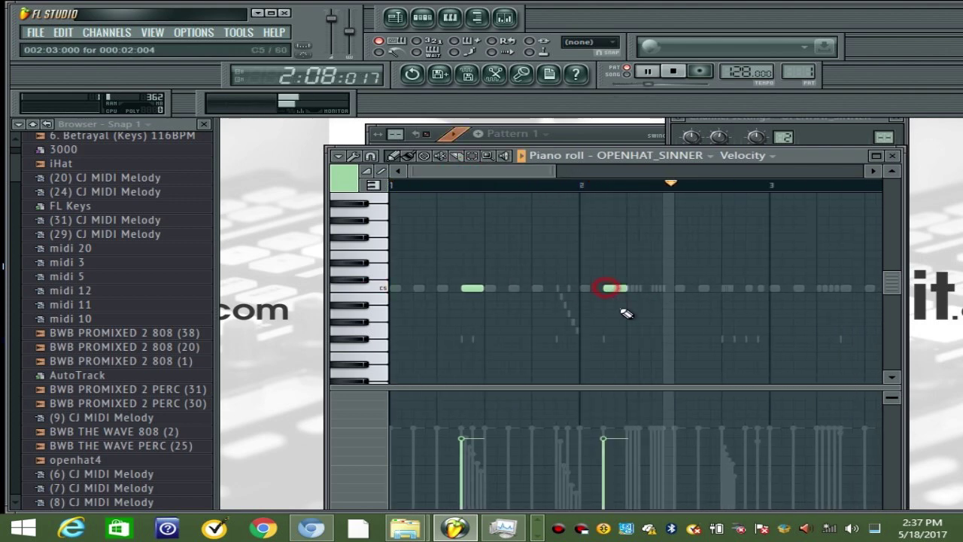
key(space)
right_click(615, 288)
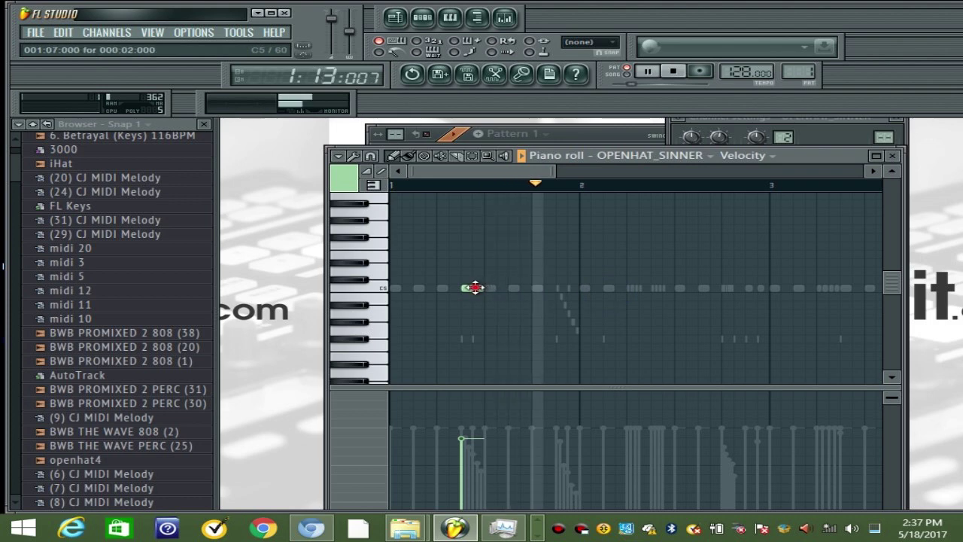
key(space)
key(space)
click(611, 291)
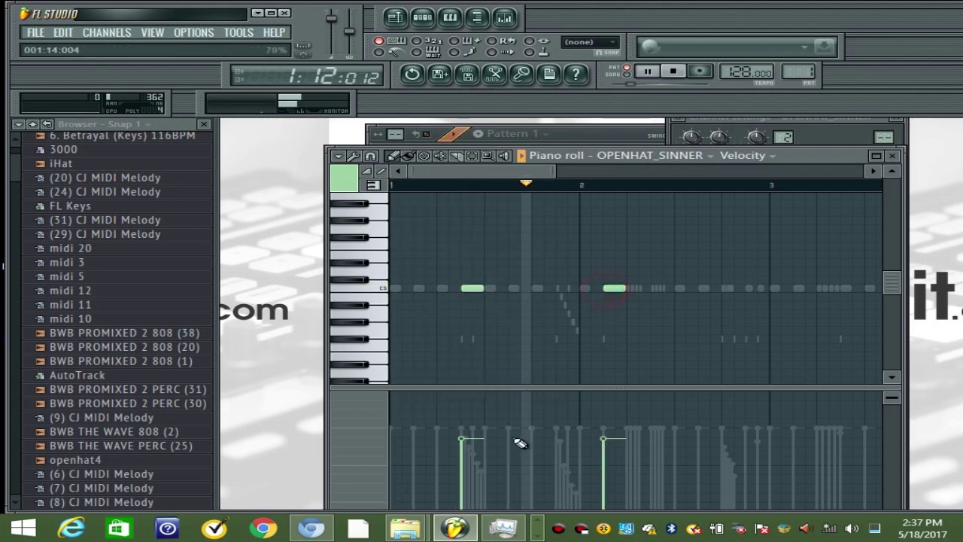
click(463, 449)
key(space)
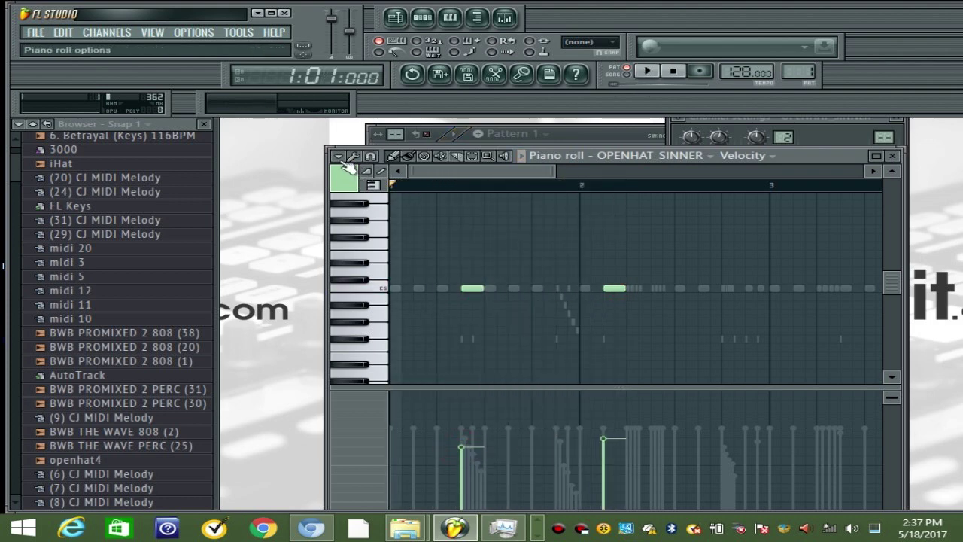
Step: Set the piano roll snap to 1/6 step and add a one-step D4 slide note at bar 2 step 4
click(340, 158)
mouse_move(377, 252)
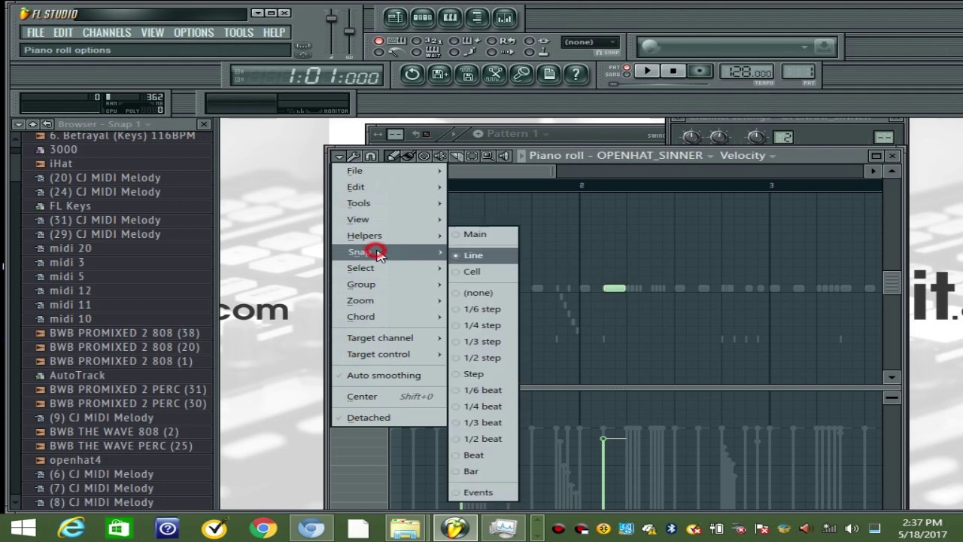
click(471, 310)
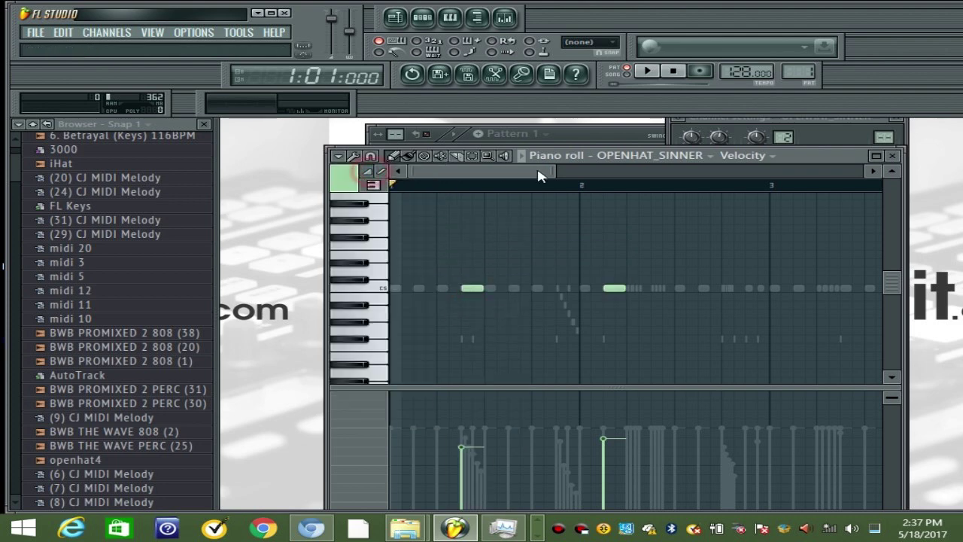
drag(553, 172, 424, 171)
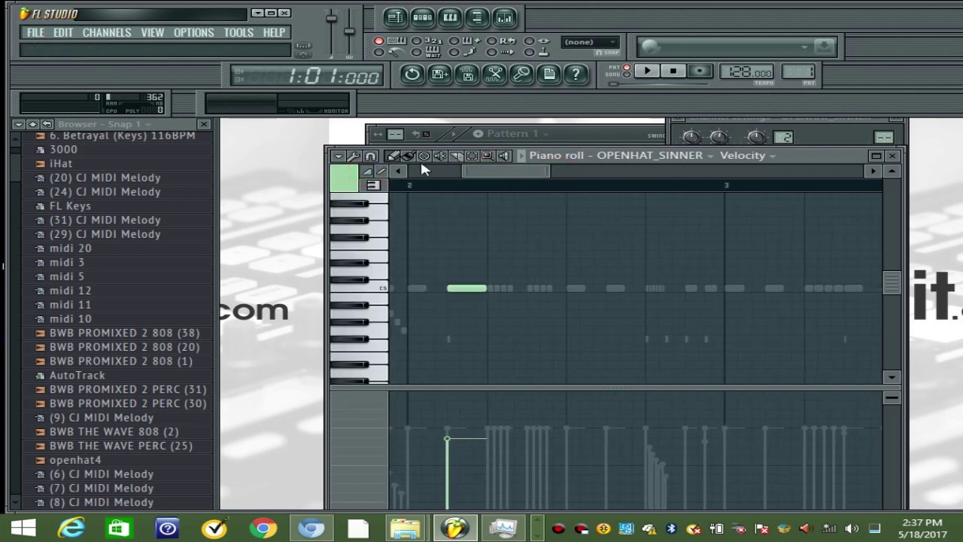
drag(560, 179, 508, 172)
click(539, 374)
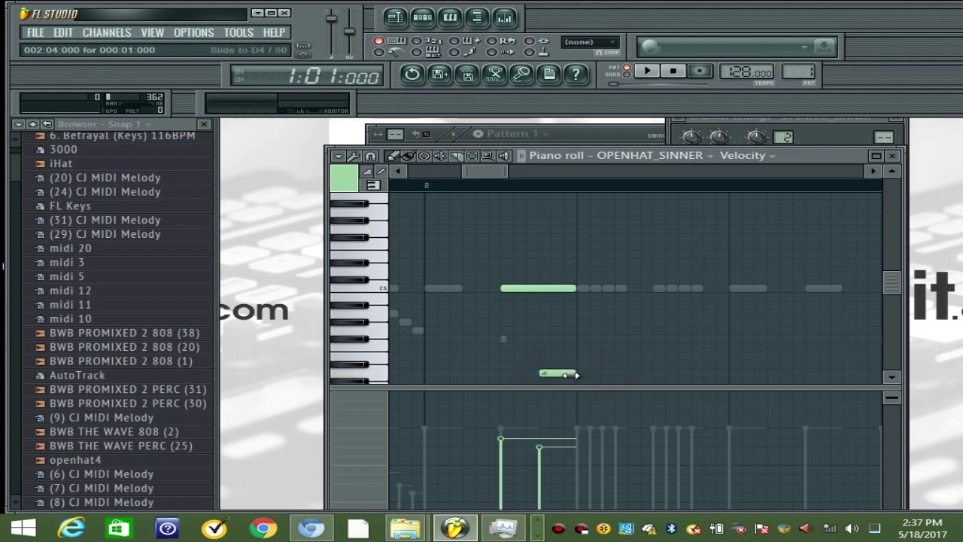
key(space)
key(space)
click(535, 227)
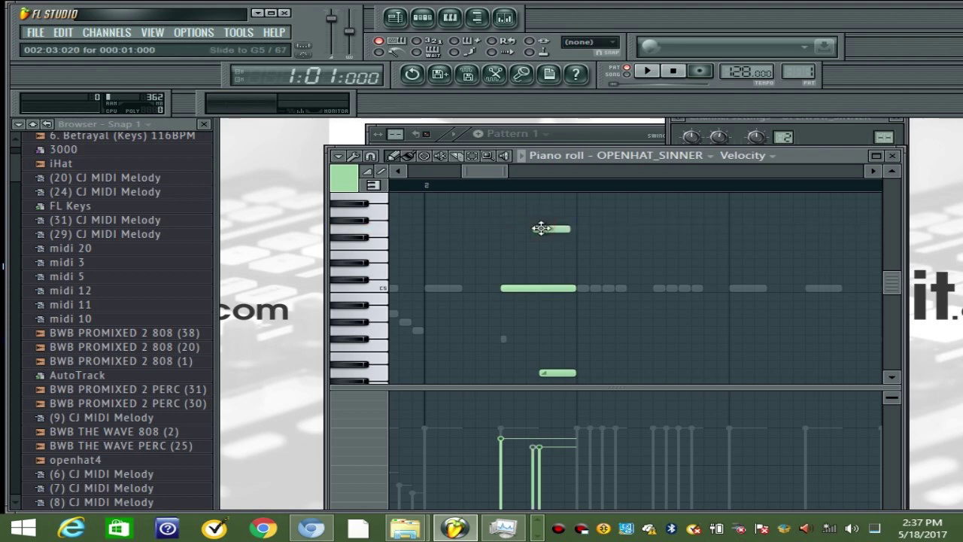
right_click(553, 228)
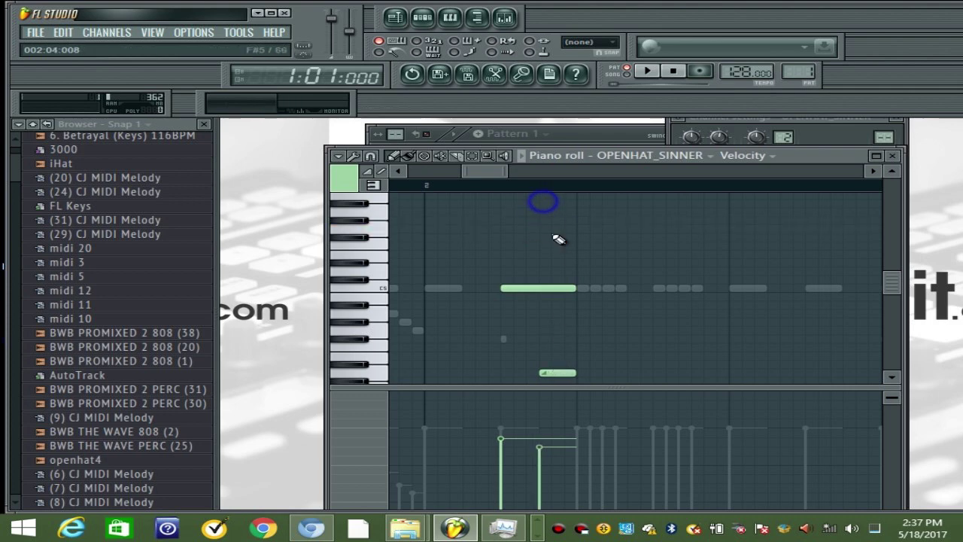
Step: Turn off slide mode and set the piano roll snap back to Line while the pattern plays
click(370, 374)
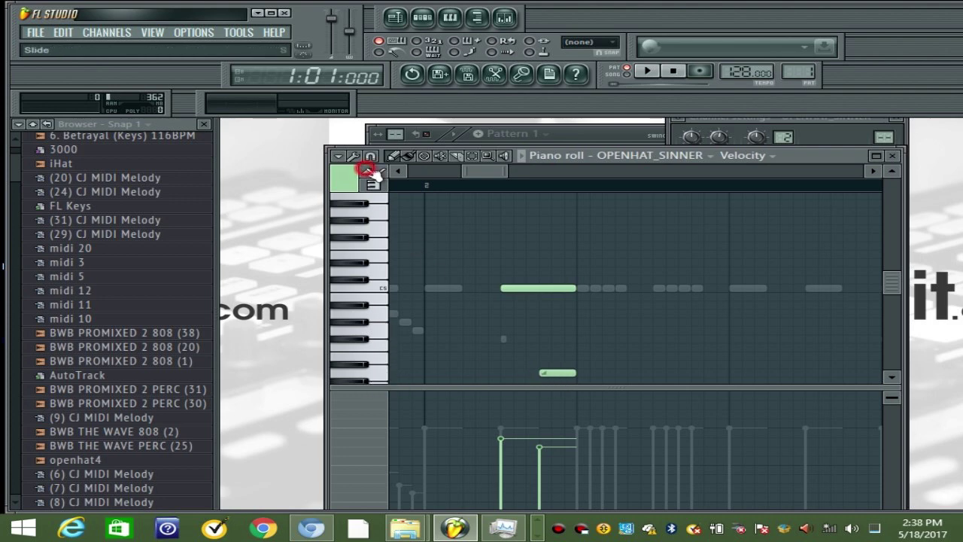
key(space)
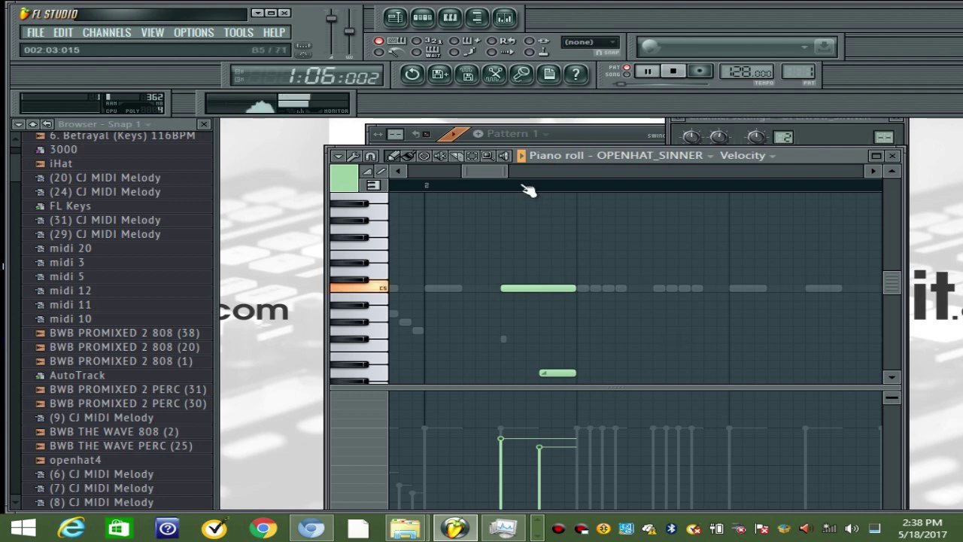
drag(508, 172, 597, 185)
drag(543, 171, 451, 181)
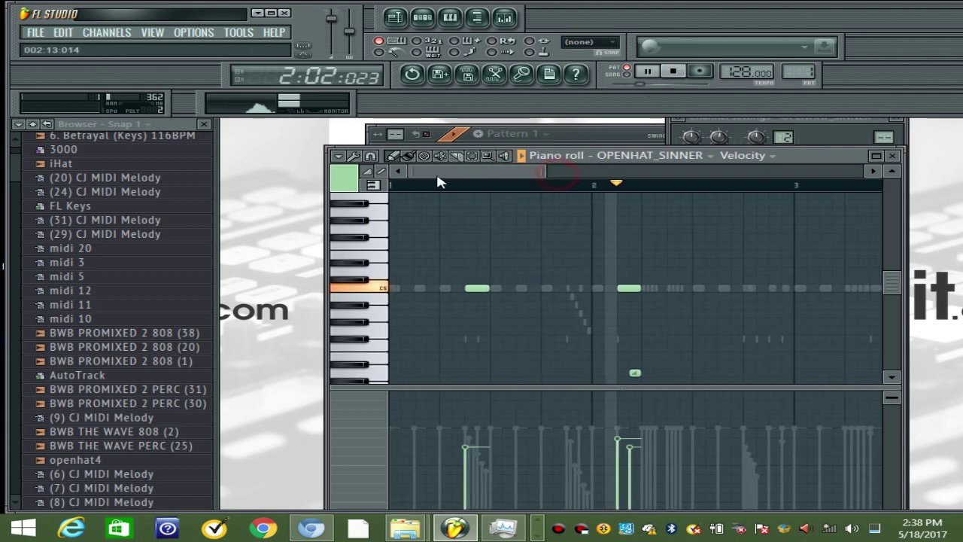
click(343, 154)
mouse_move(408, 258)
click(473, 251)
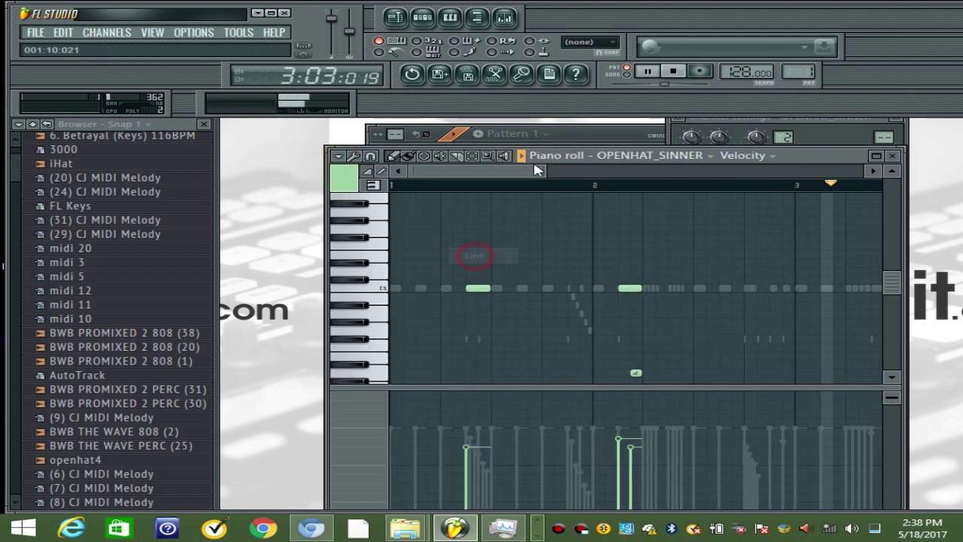
Step: Select the open hat notes in bars 1 and 2, duplicate them into bars 3 and 4, and stop playback
click(491, 155)
drag(800, 189, 32, 236)
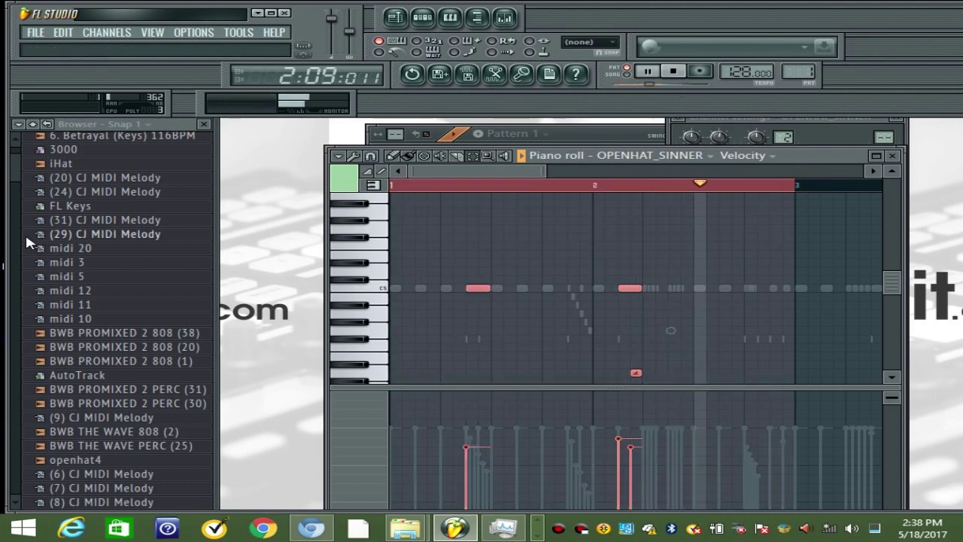
key(ctrl+b)
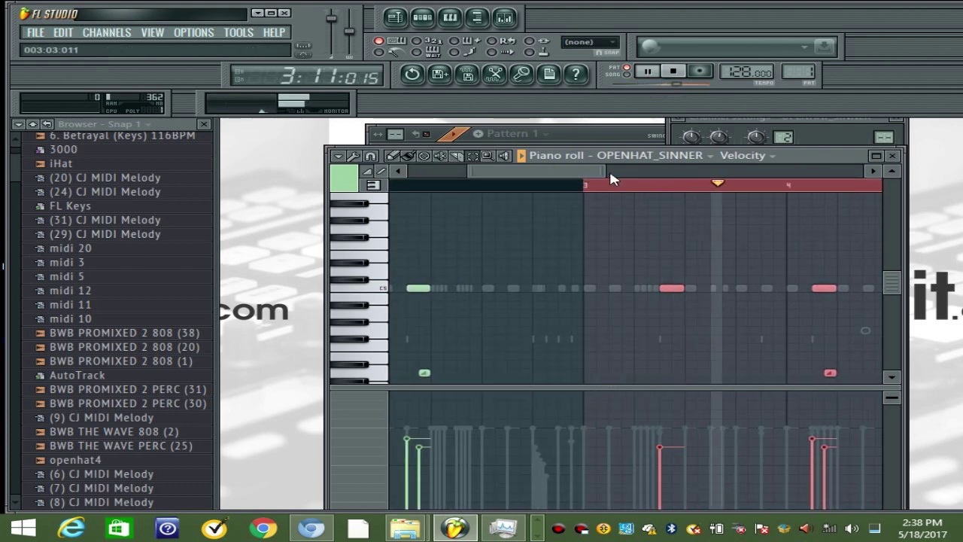
drag(605, 170, 741, 184)
click(471, 188)
key(space)
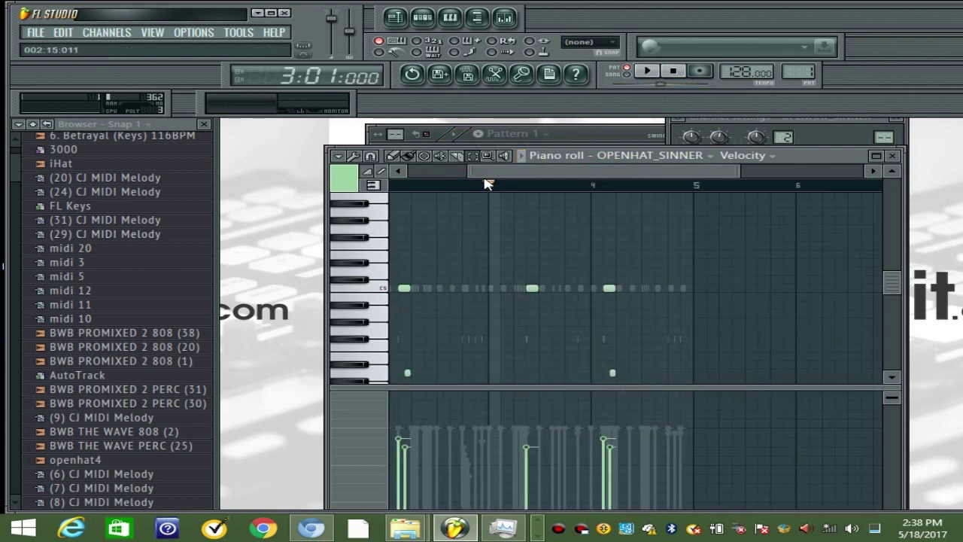
Step: Pan the bar 4 open hat notes about 31% left and the bar 3 note 31% right, then return to note velocity
click(357, 443)
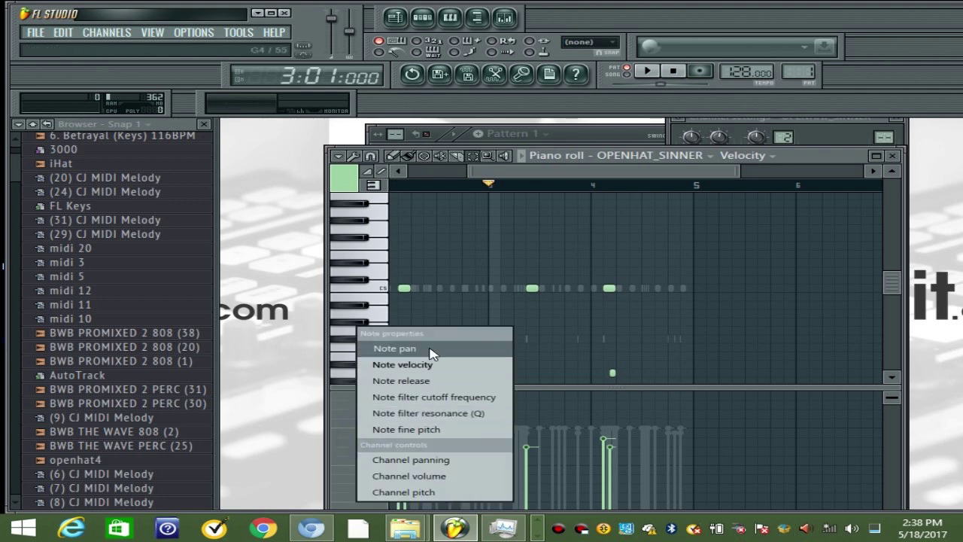
click(418, 347)
click(393, 155)
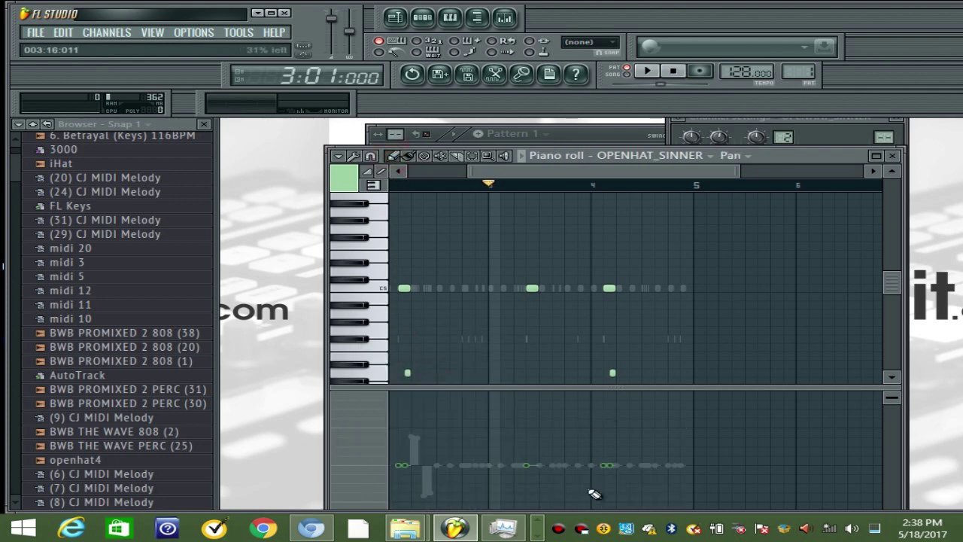
drag(536, 173, 468, 180)
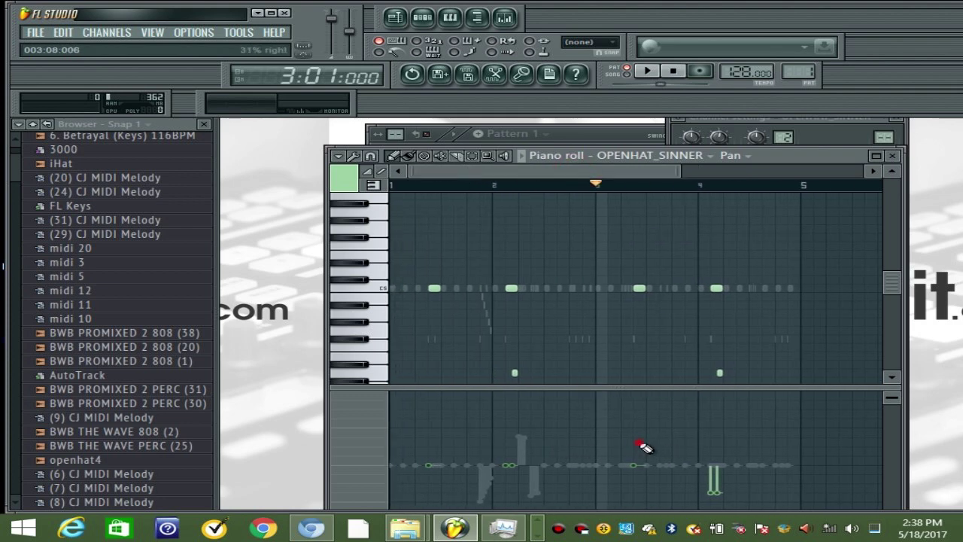
click(367, 416)
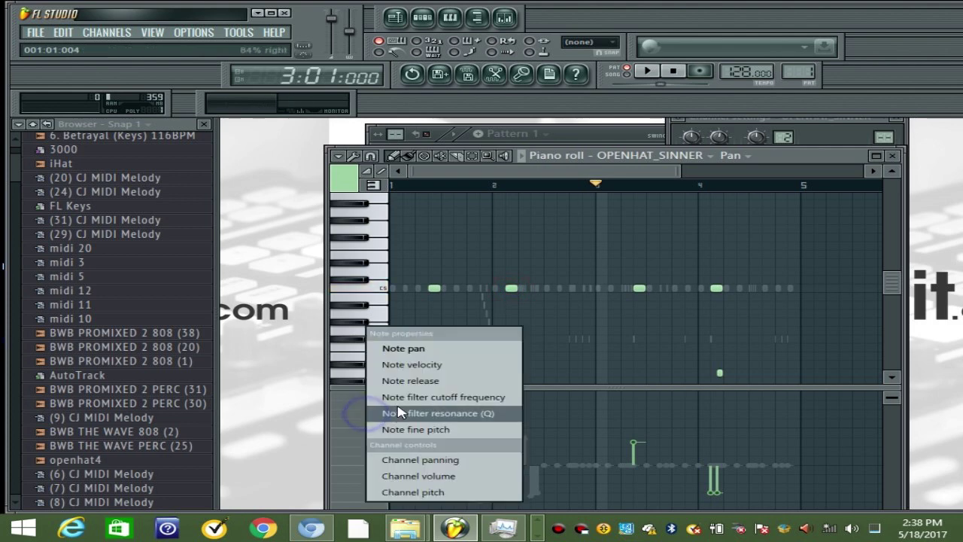
click(406, 364)
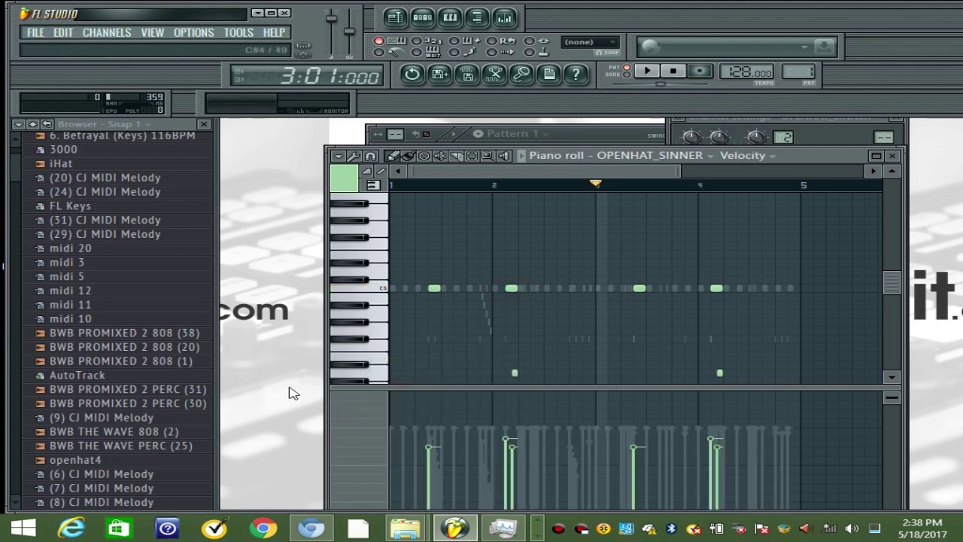
Step: Play back the pattern from the channel rack, set the open hat channel volume to 41%, and stop playback
click(289, 388)
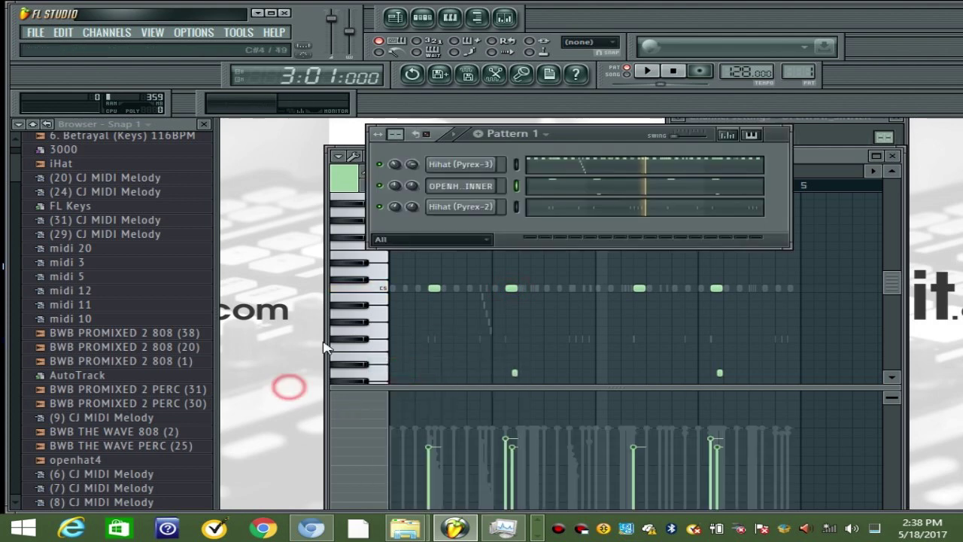
click(647, 70)
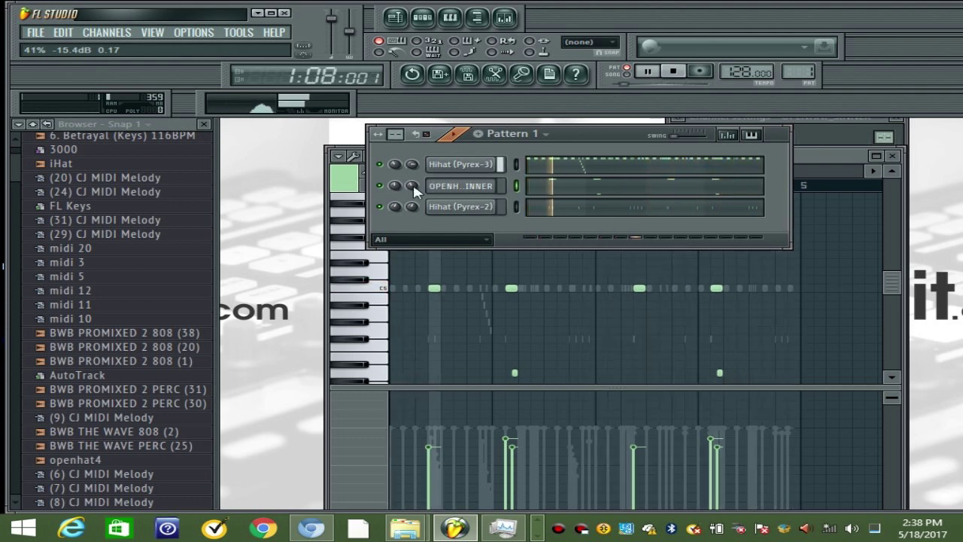
key(space)
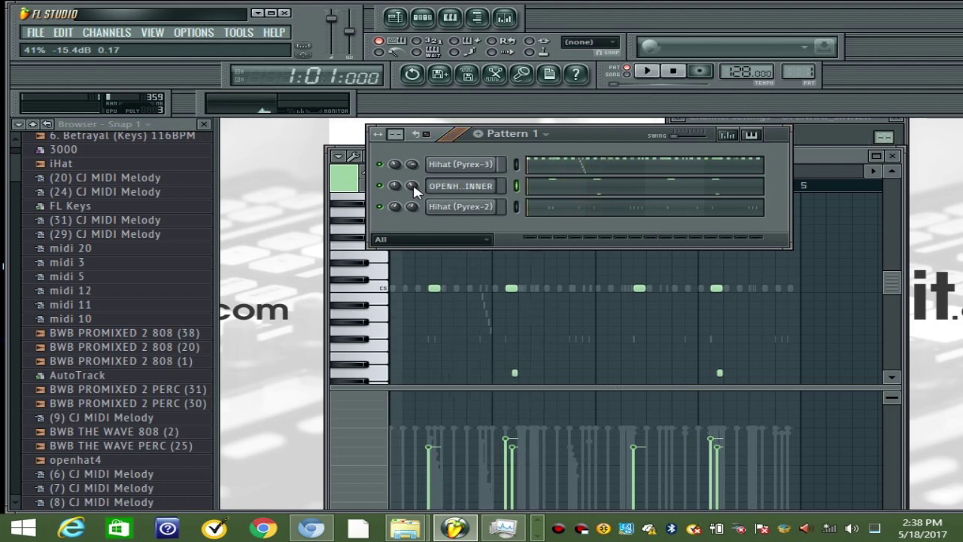
Step: Open the OPENHAT_SINNER channel settings and the mixer, and route the channel to mixer track 2
click(459, 187)
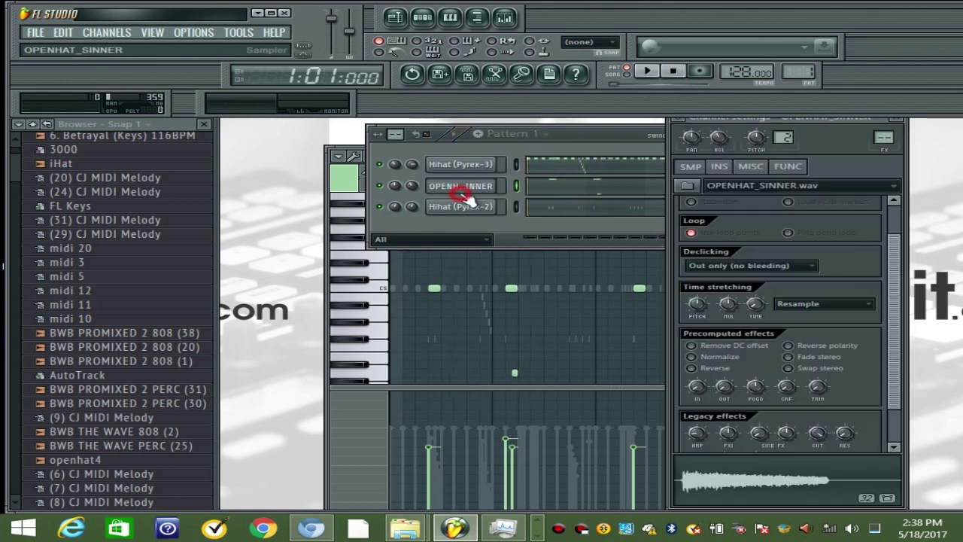
click(504, 17)
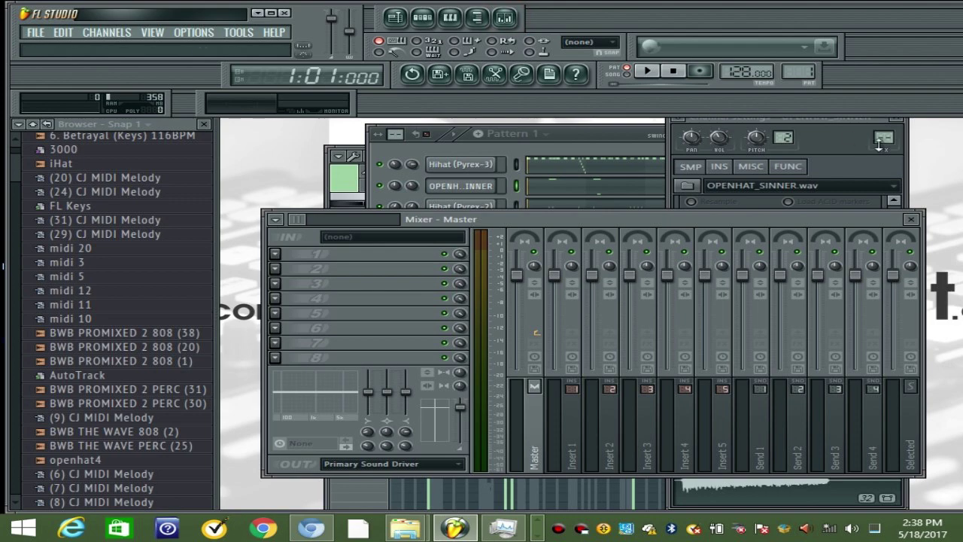
drag(884, 138, 884, 131)
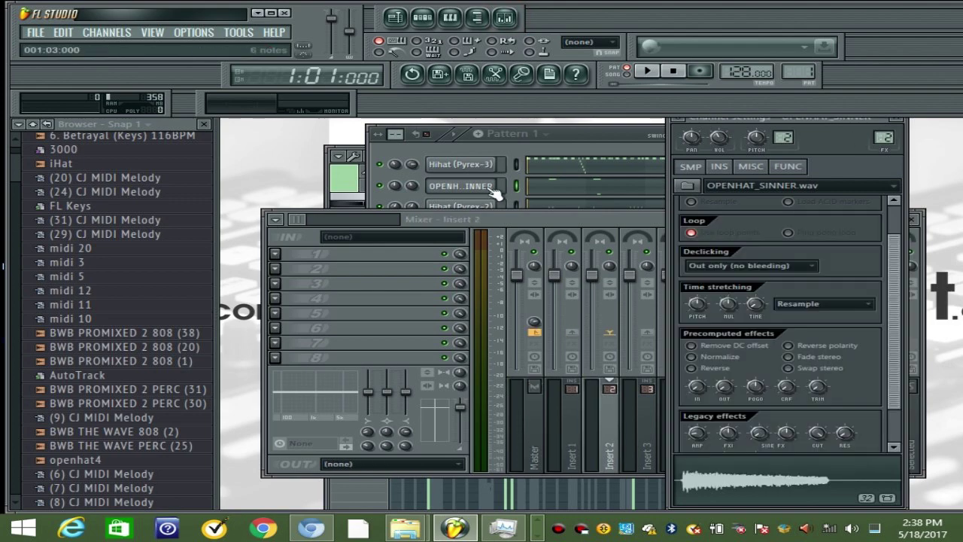
Step: Load Fruity Convolver in the first effect slot of Insert 2 and lower its wet level to -58.2 dB
click(285, 255)
mouse_move(301, 198)
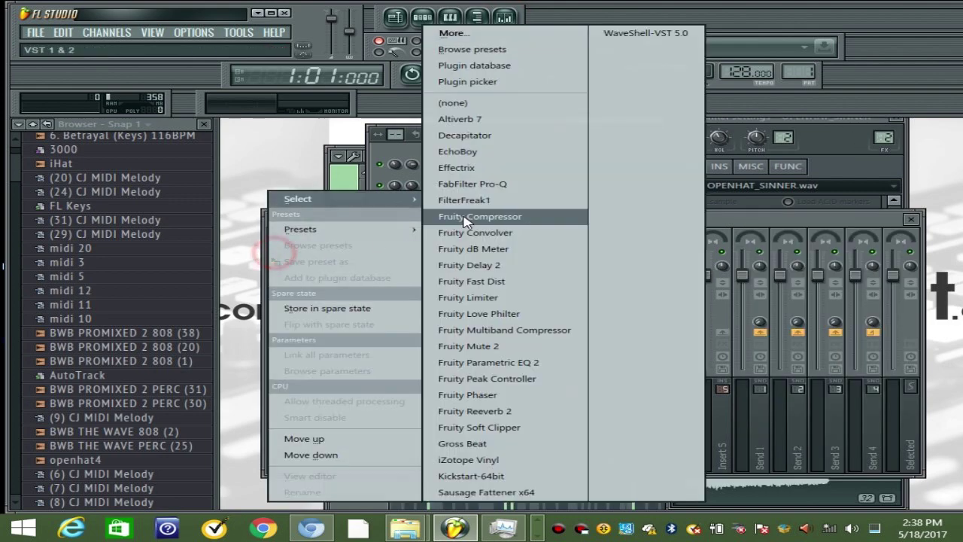
click(470, 232)
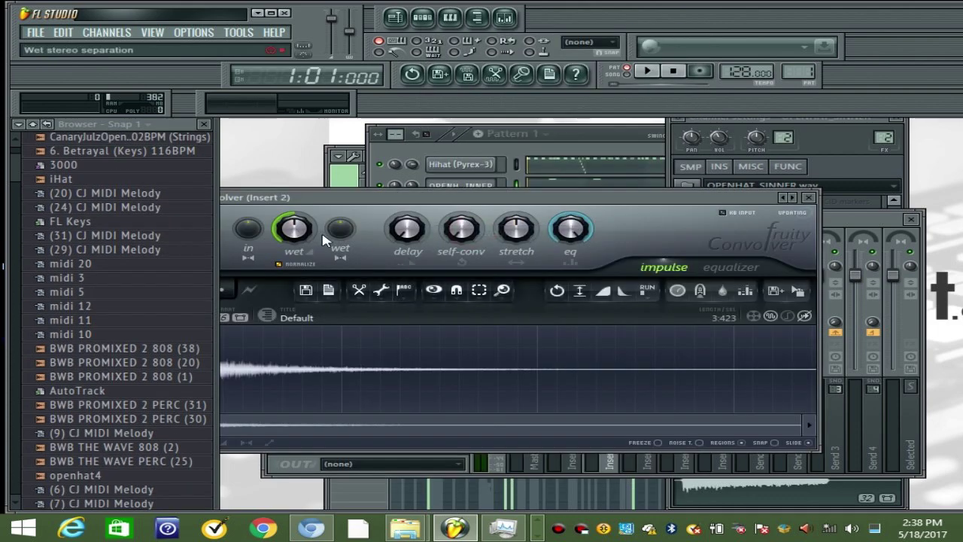
drag(294, 229, 294, 252)
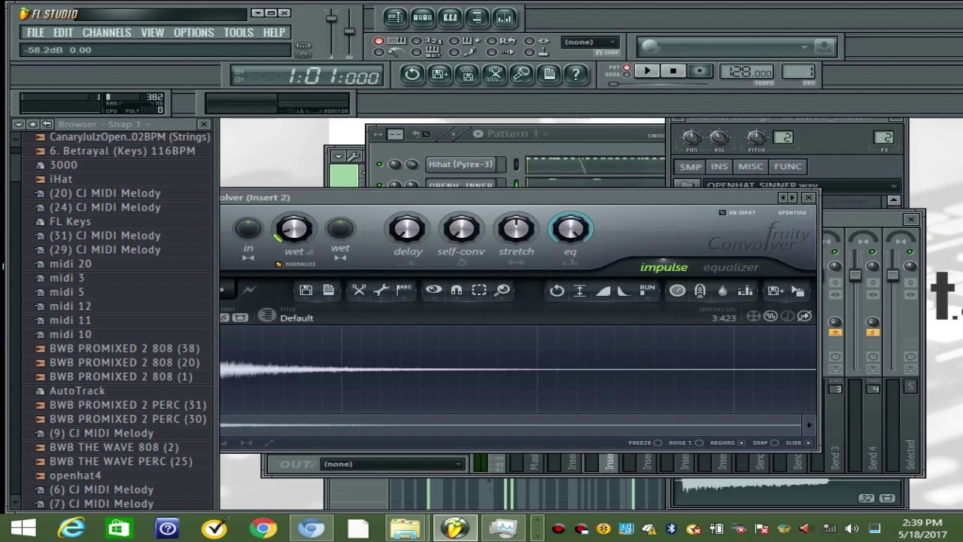
click(809, 197)
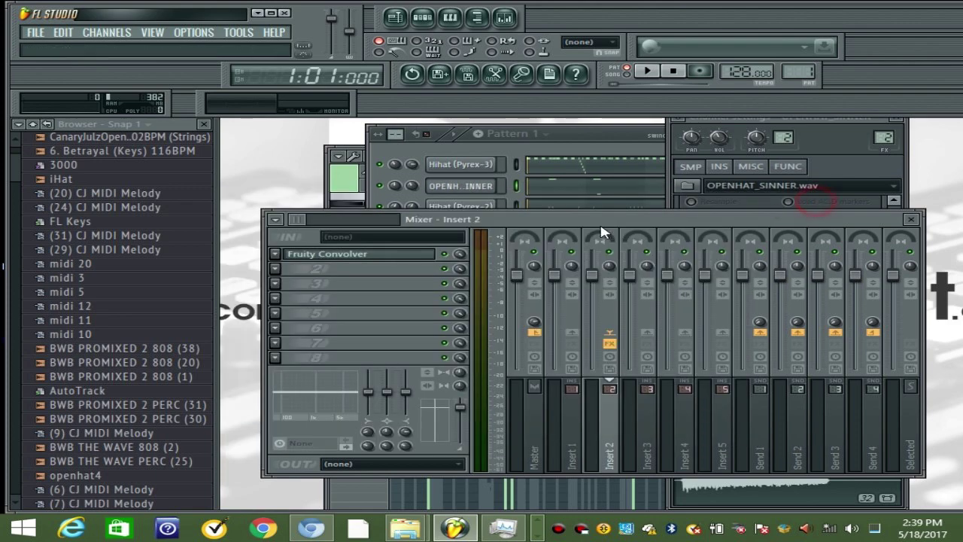
Step: Add Fruity Delay 2 in Insert 2's second slot with a 4-step delay time, and lower the slot's mix level to 29%
click(276, 268)
click(510, 267)
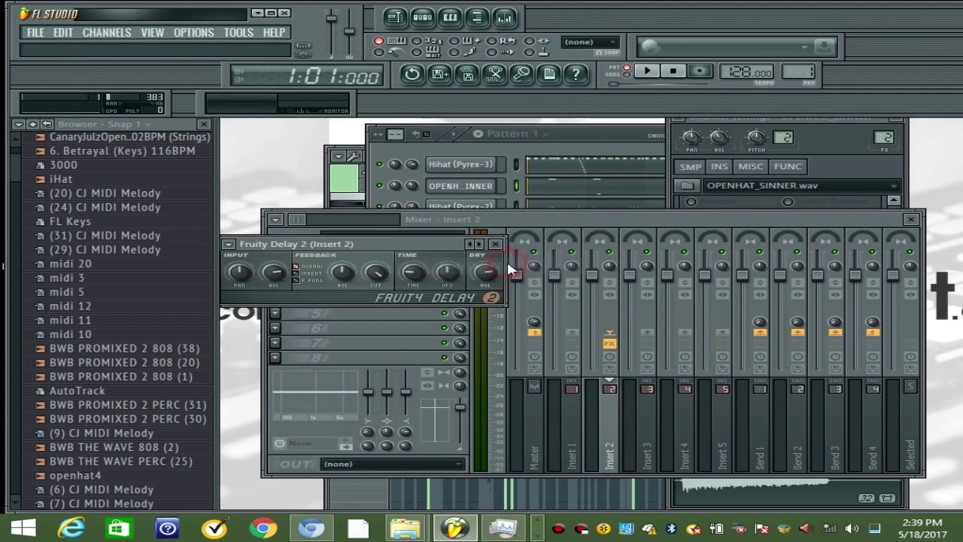
right_click(416, 273)
click(490, 298)
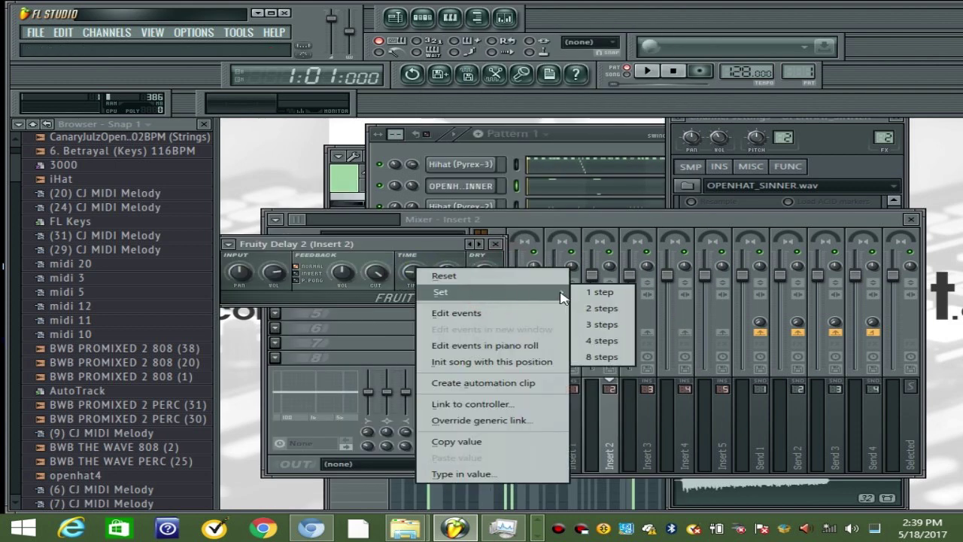
click(608, 343)
click(495, 244)
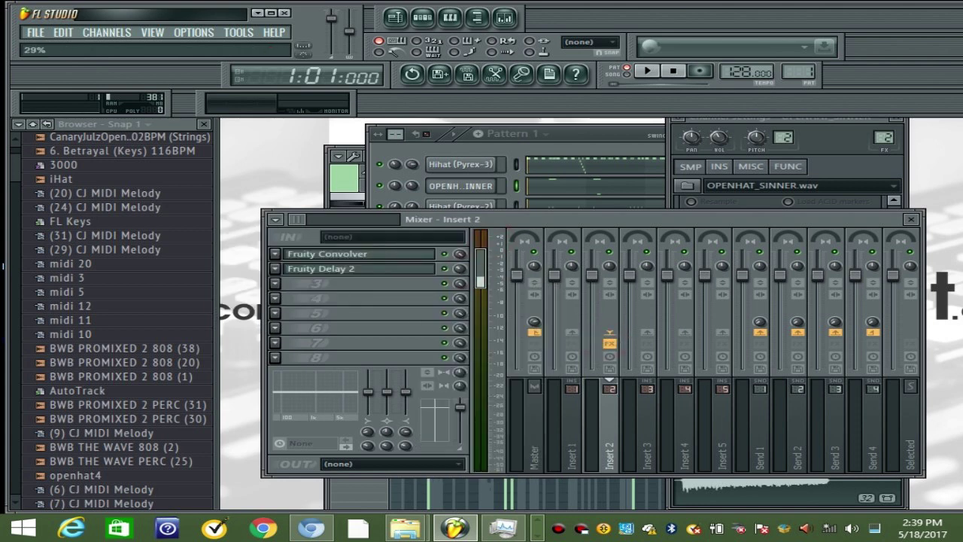
Step: Play the pattern with the mixer closed, set the open hat channel volume to 39%, and stop playback
key(space)
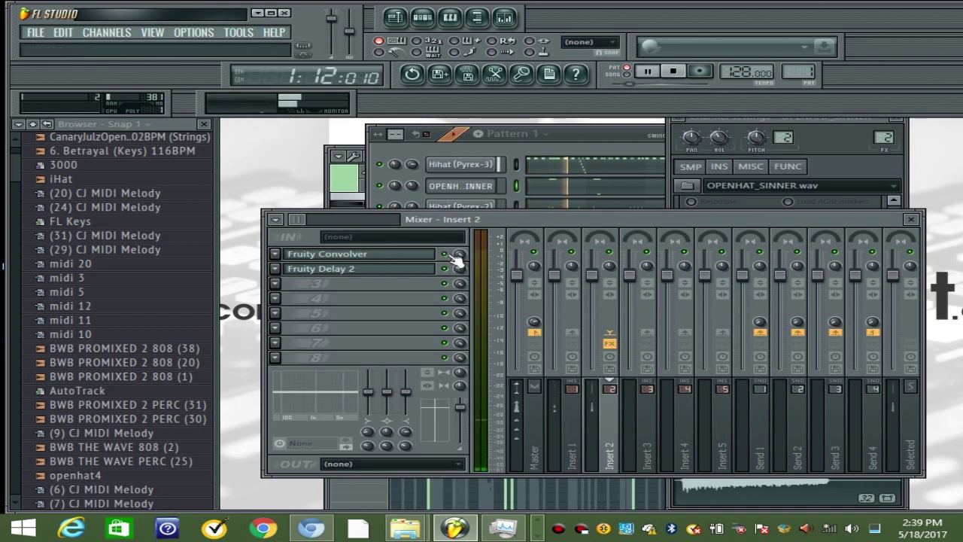
click(910, 220)
click(410, 188)
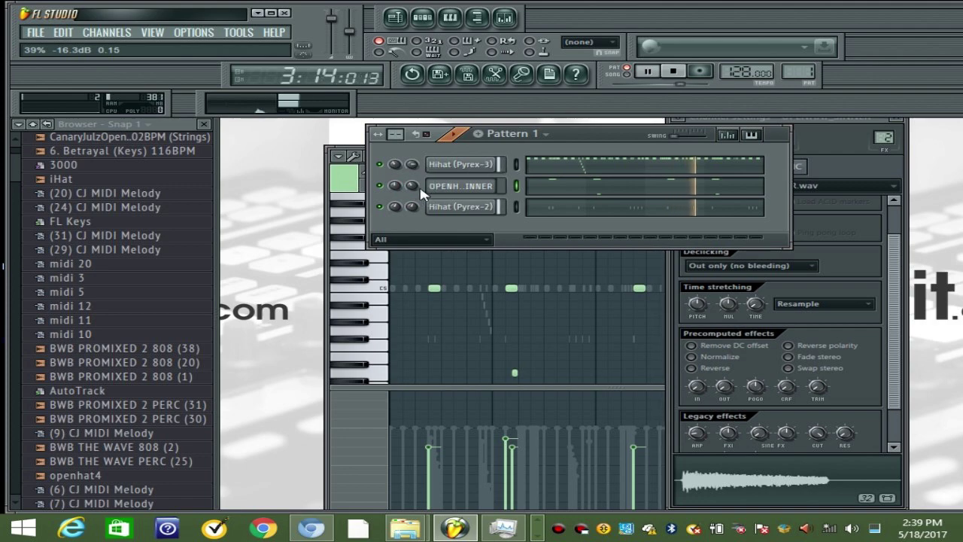
key(space)
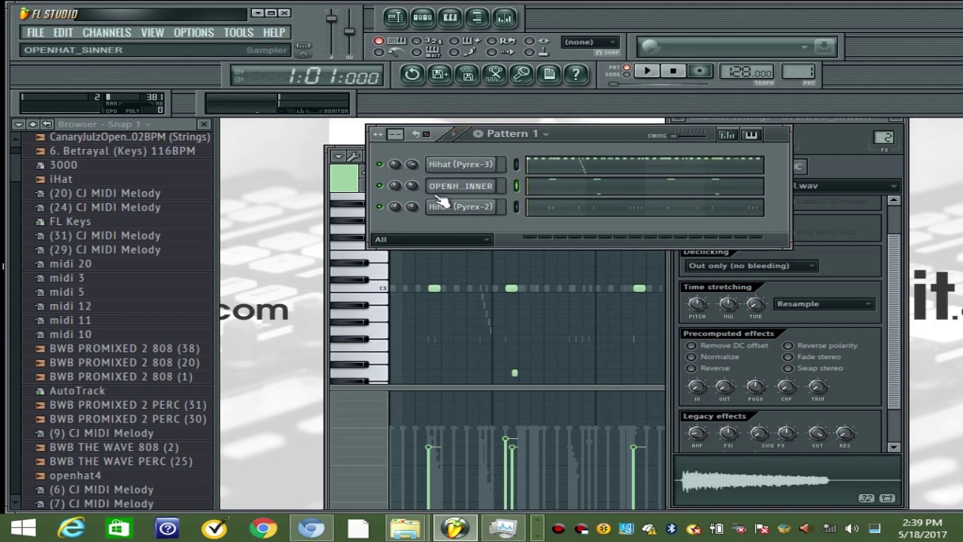
Step: Open the Hihat (Pyrex-3) channel settings and the mixer, and route the channel to mixer track 3
click(470, 170)
click(505, 18)
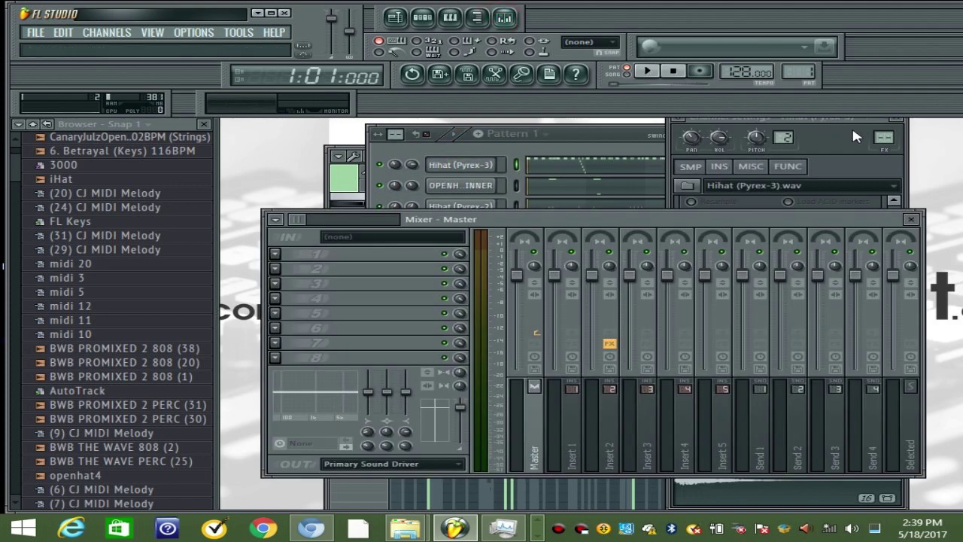
drag(884, 137, 884, 125)
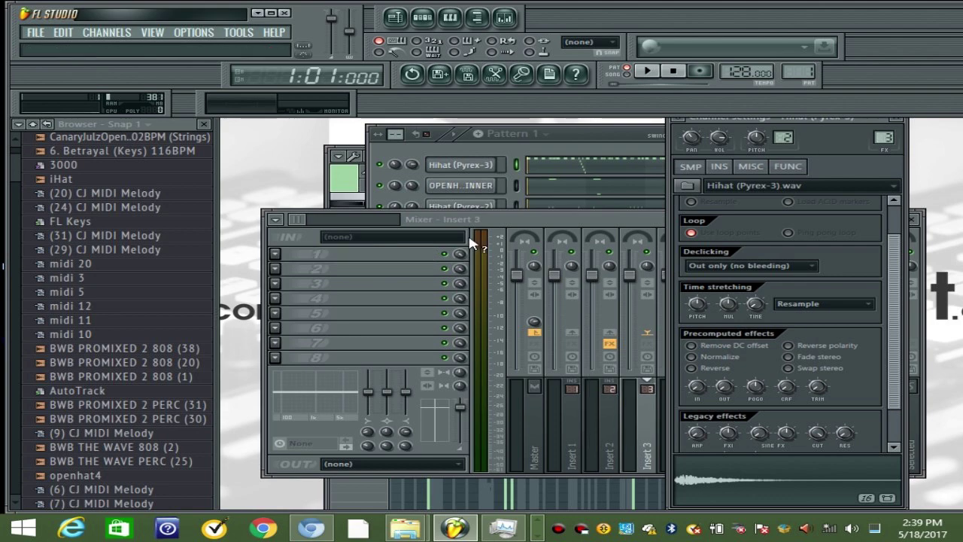
Step: Load Fruity Convolver in Insert 3's first slot, lower its wet level to -66.5 dB, and audition it with the pattern
click(280, 256)
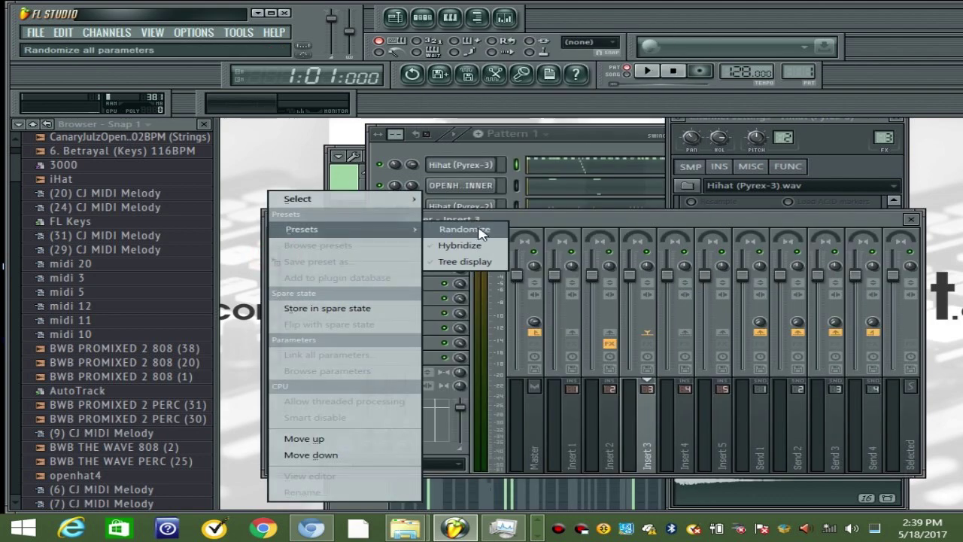
click(474, 232)
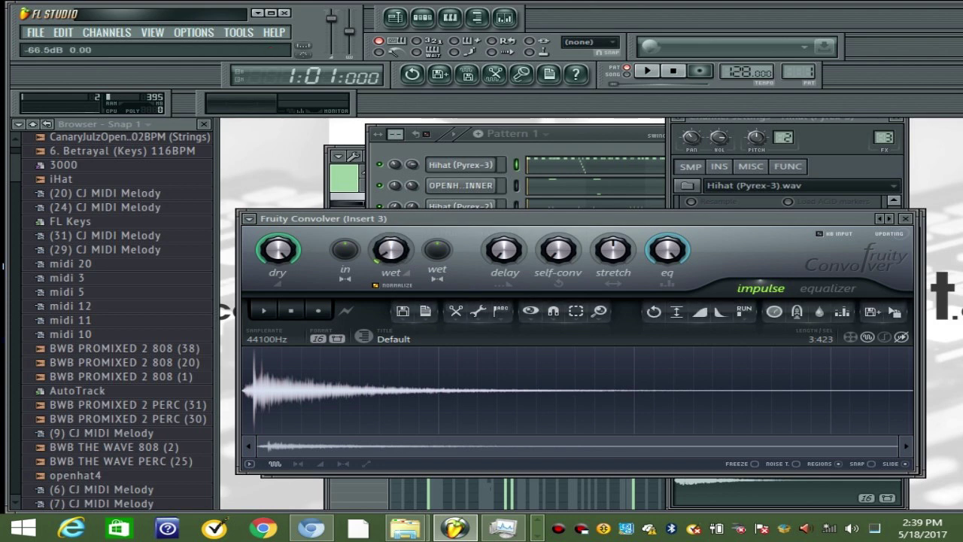
key(space)
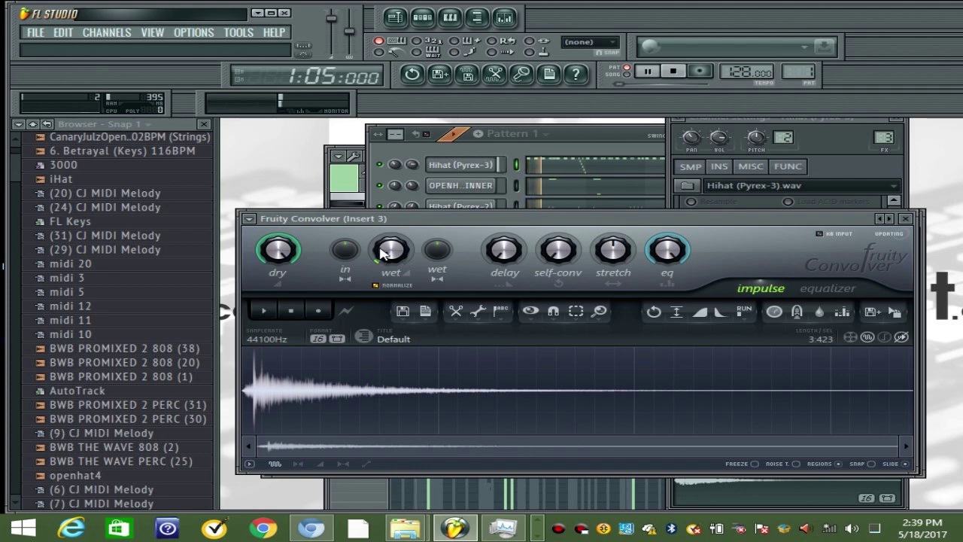
click(905, 218)
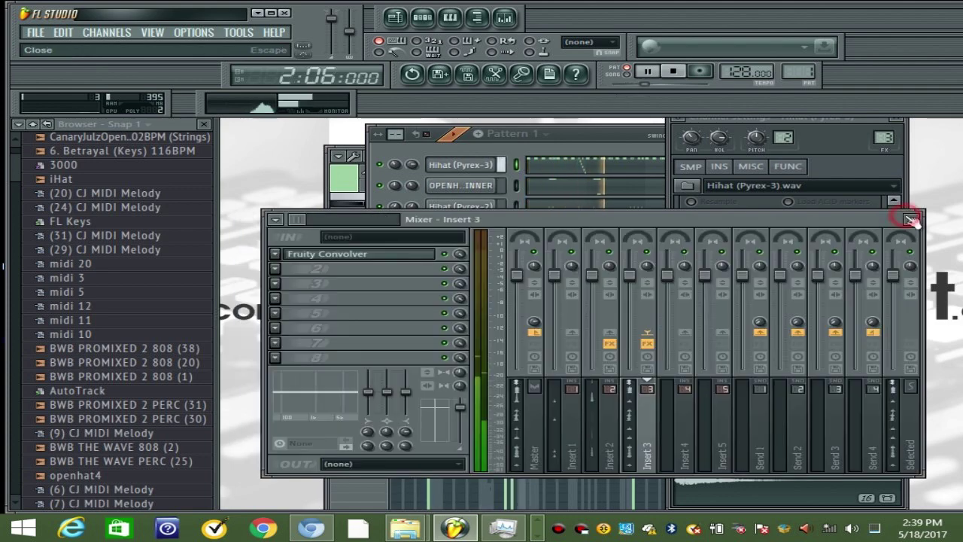
Step: Close the mixer, listen to the pattern from the channel rack, and stop playback
click(902, 217)
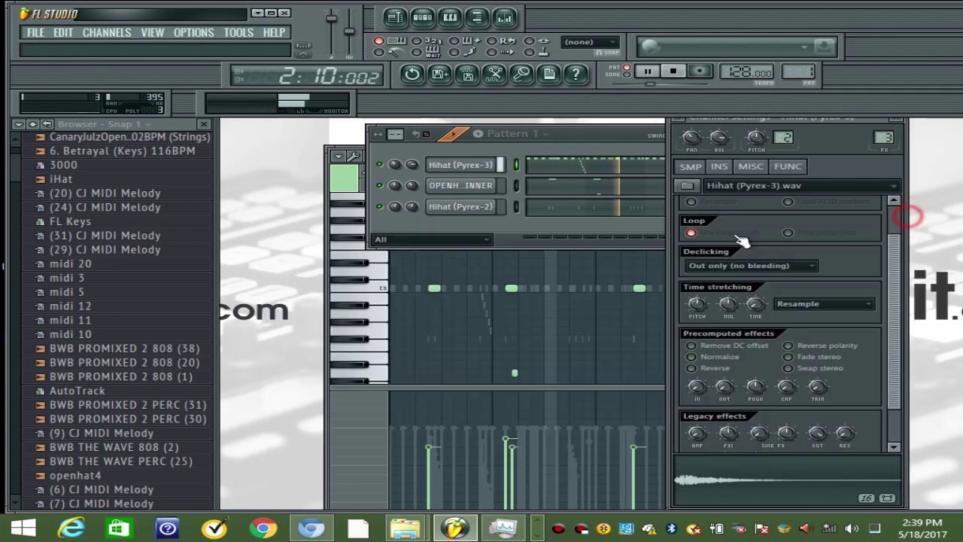
click(416, 167)
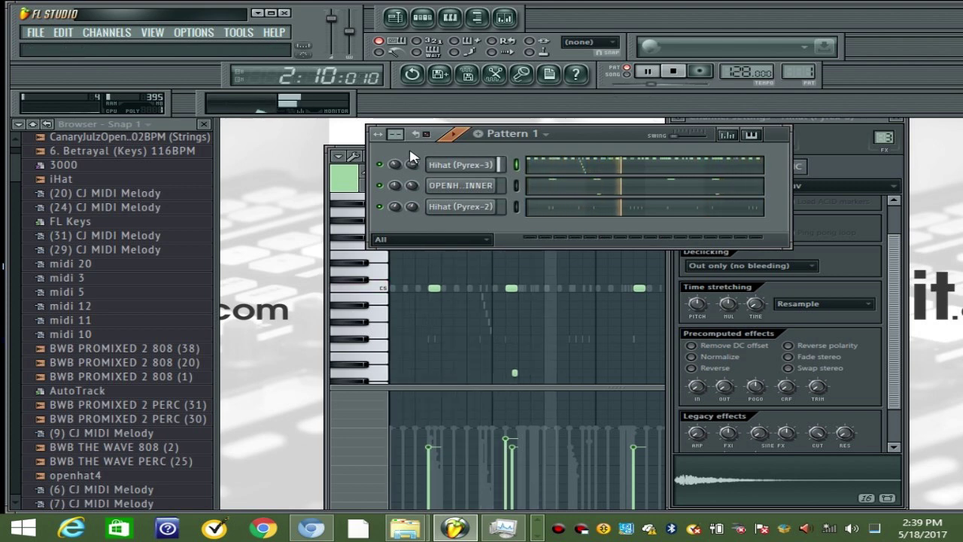
key(space)
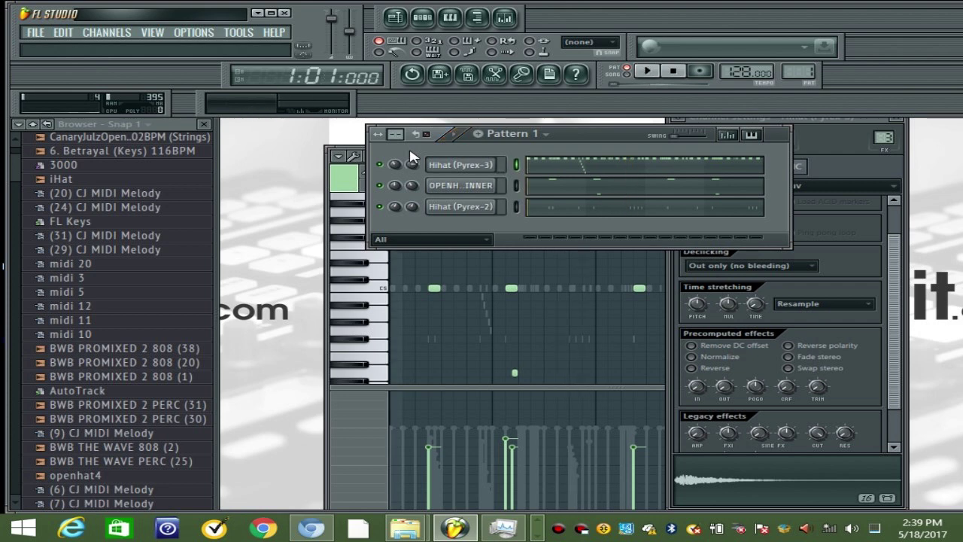